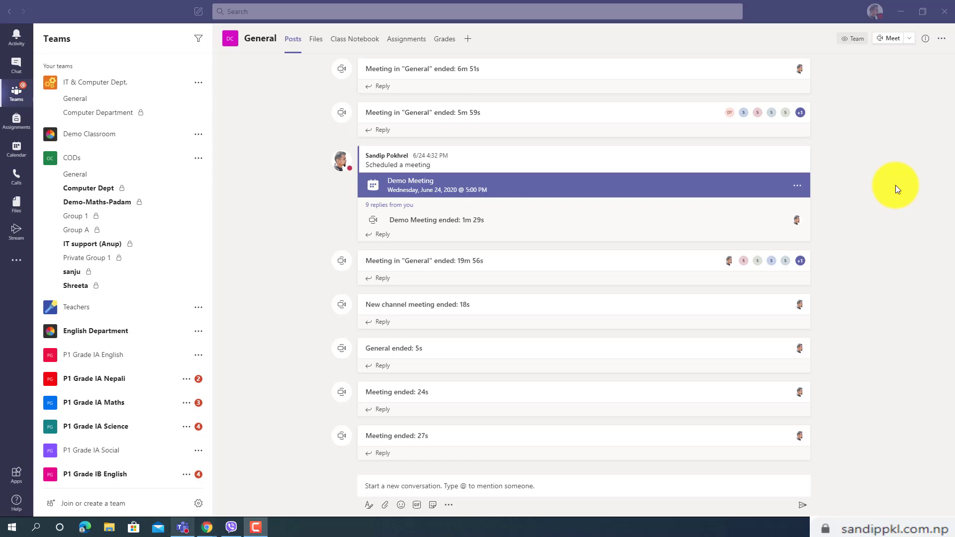
# Start an instant meeting in the General channel and turn off the camera once it is running.
pyautogui.click(898, 37)
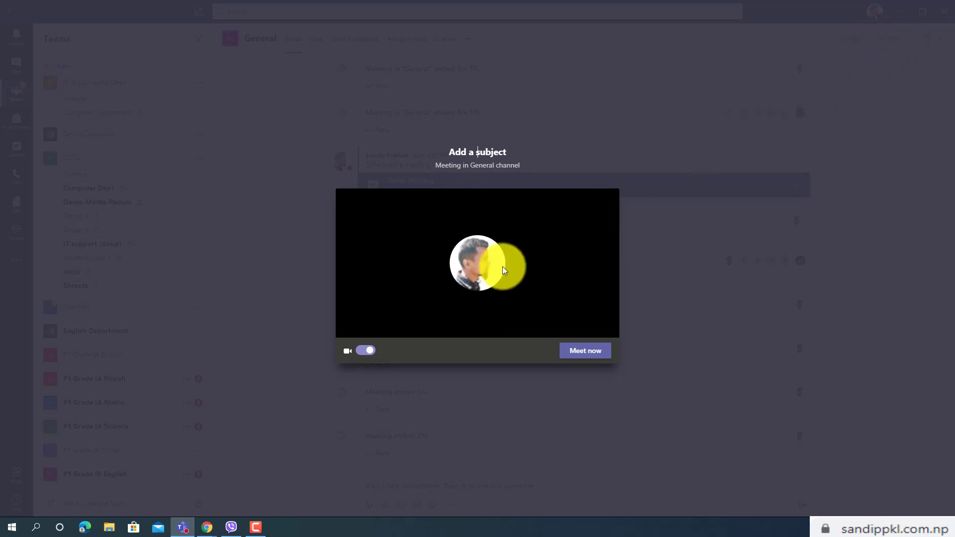
pyautogui.click(589, 354)
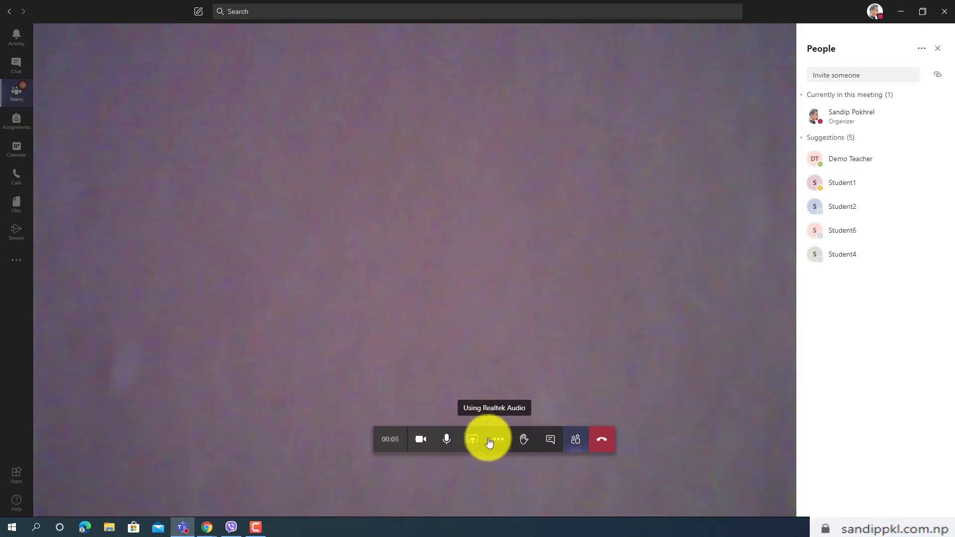
pyautogui.click(421, 441)
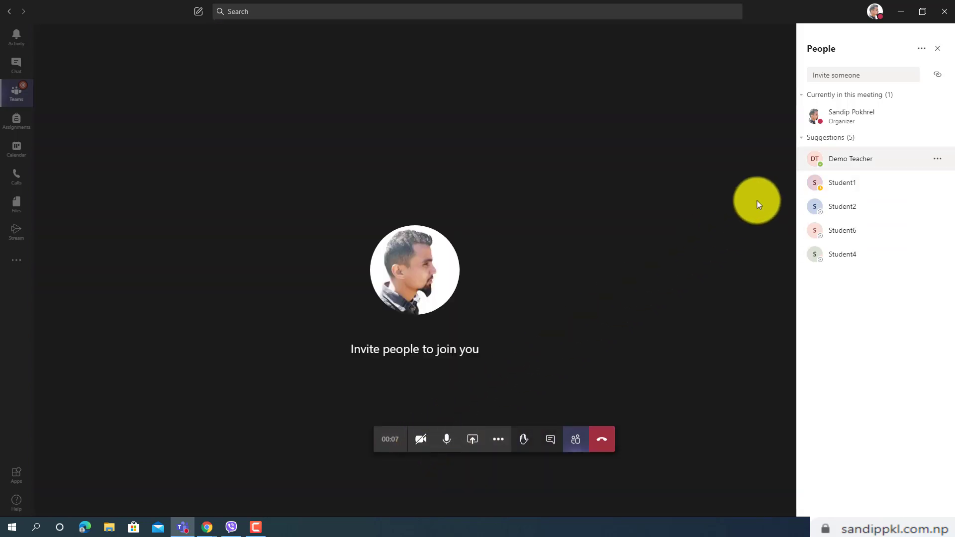
# Open a chat with Demo Teacher from the suggested people in the meeting and send the message "hello".
pyautogui.moveTo(813, 160)
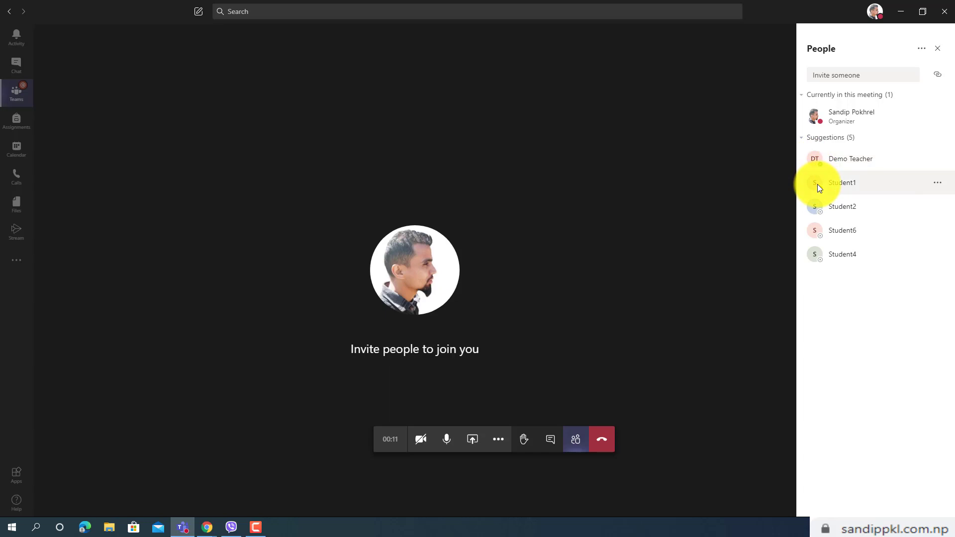
pyautogui.moveTo(818, 188)
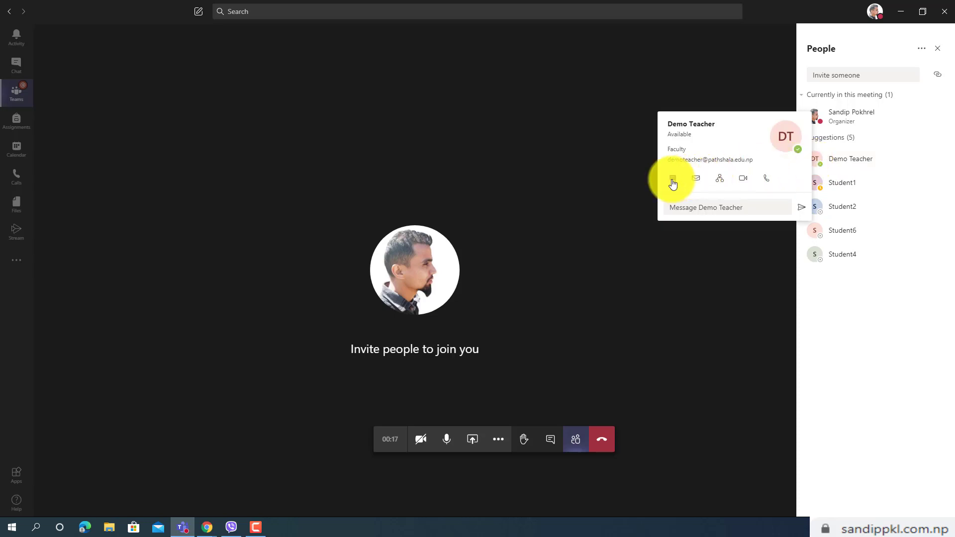
pyautogui.click(672, 180)
pyautogui.write('hello')
pyautogui.press('Return')
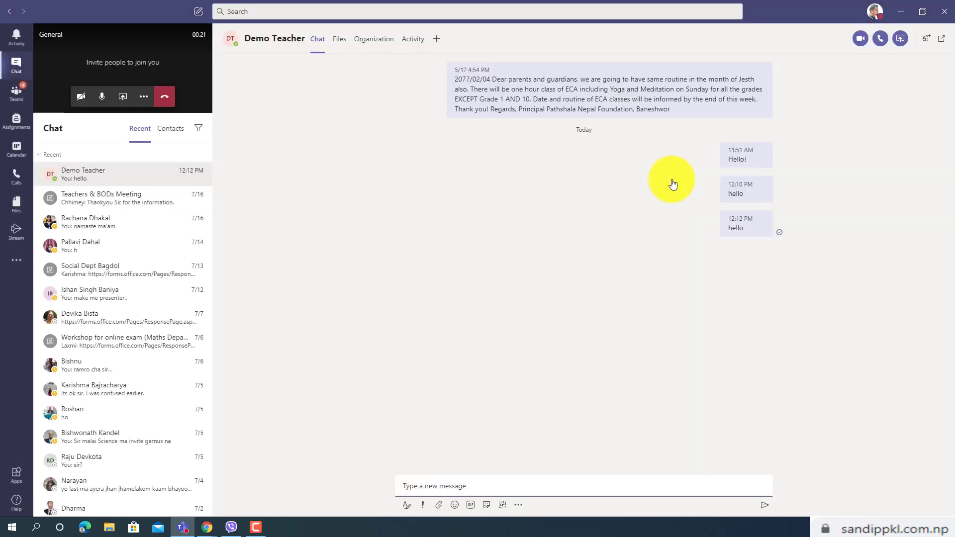
# Return to the General channel of the team and end the running meeting.
pyautogui.click(15, 105)
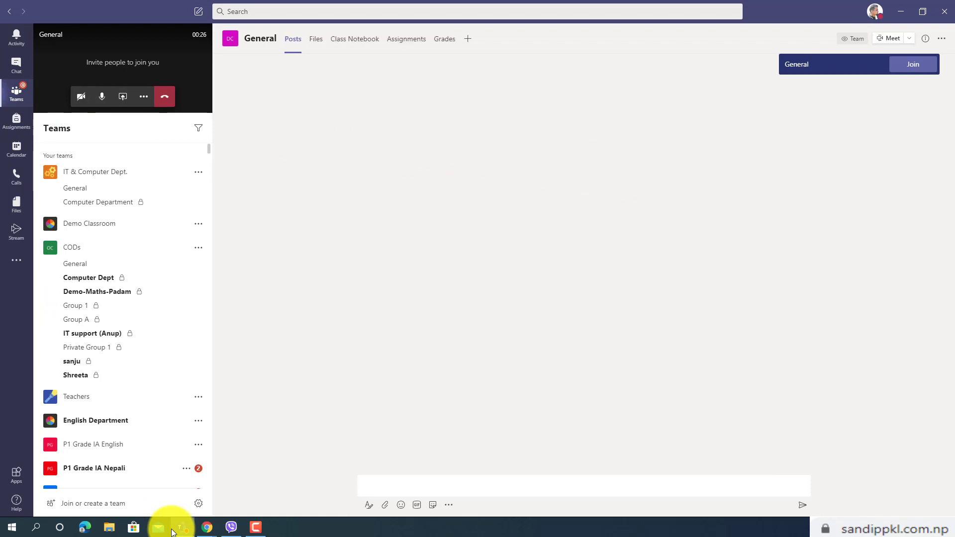
pyautogui.moveTo(173, 532)
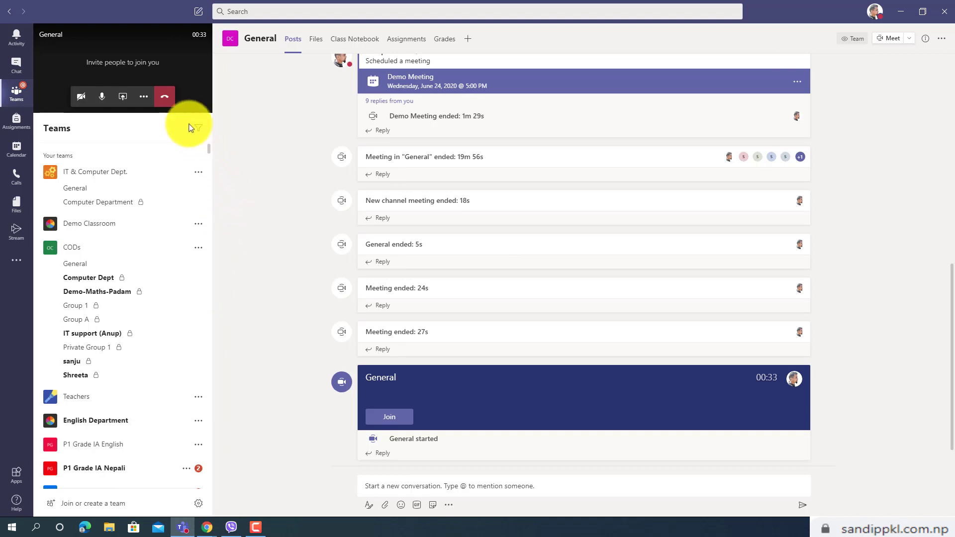
pyautogui.click(164, 97)
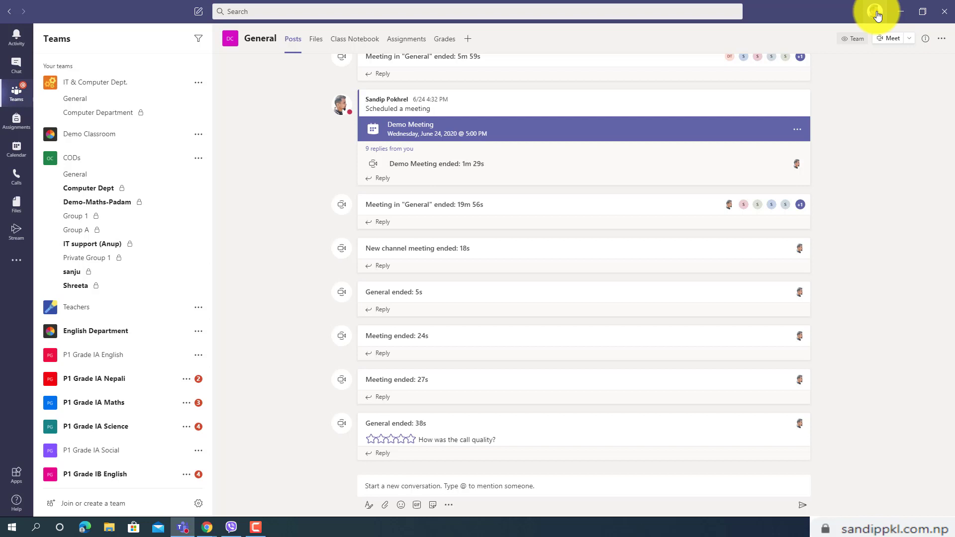
# Check for updates to the Teams desktop app from the account options.
pyautogui.click(876, 15)
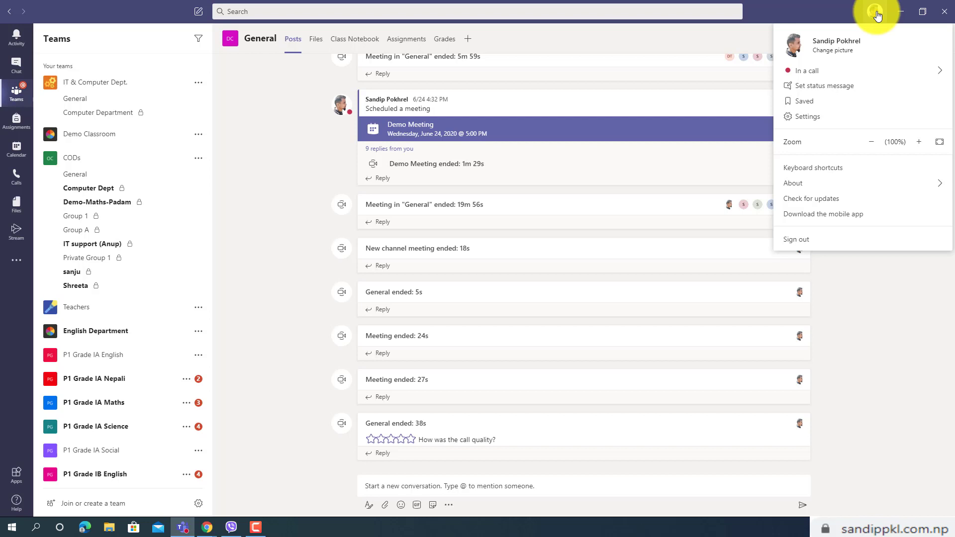
pyautogui.click(805, 204)
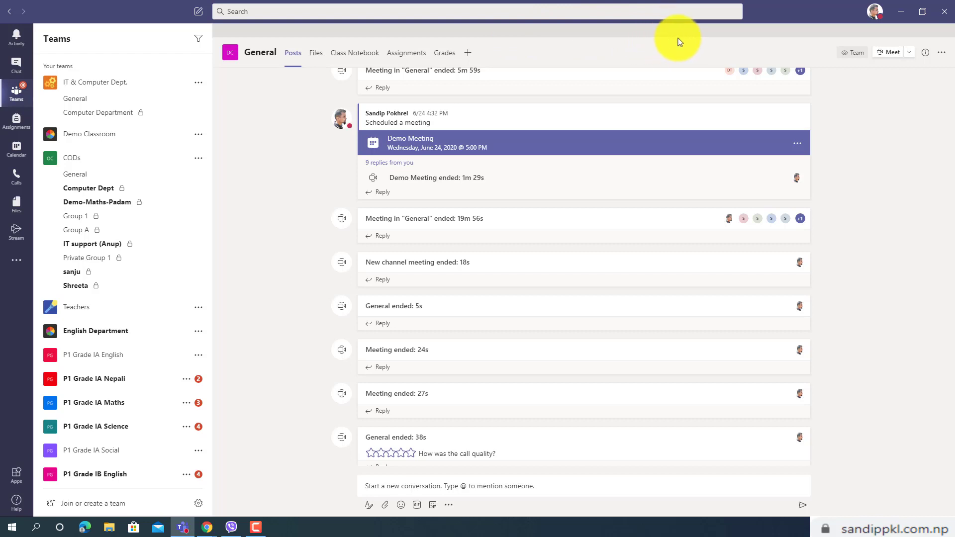
# Turn on the new meeting experience in the general settings and restart Teams to apply it.
pyautogui.click(874, 11)
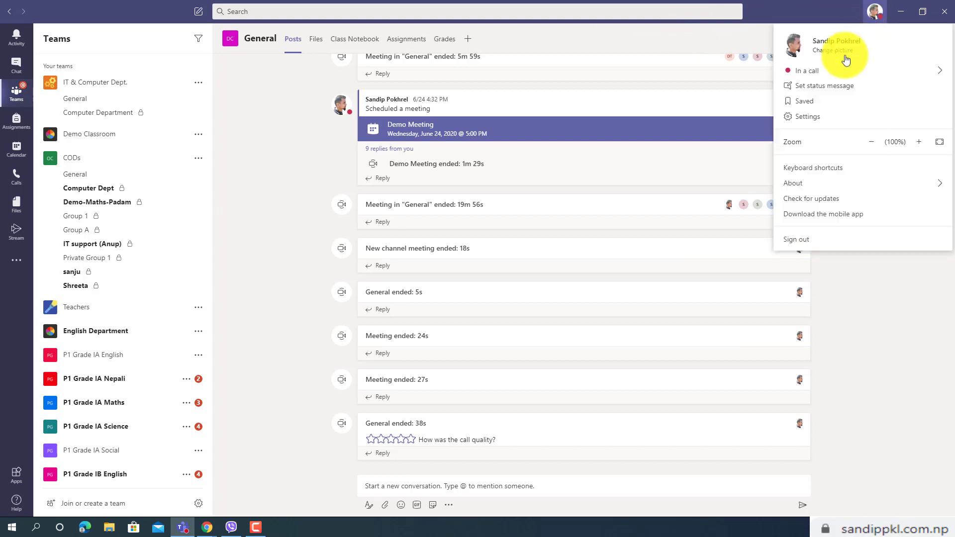
pyautogui.click(814, 121)
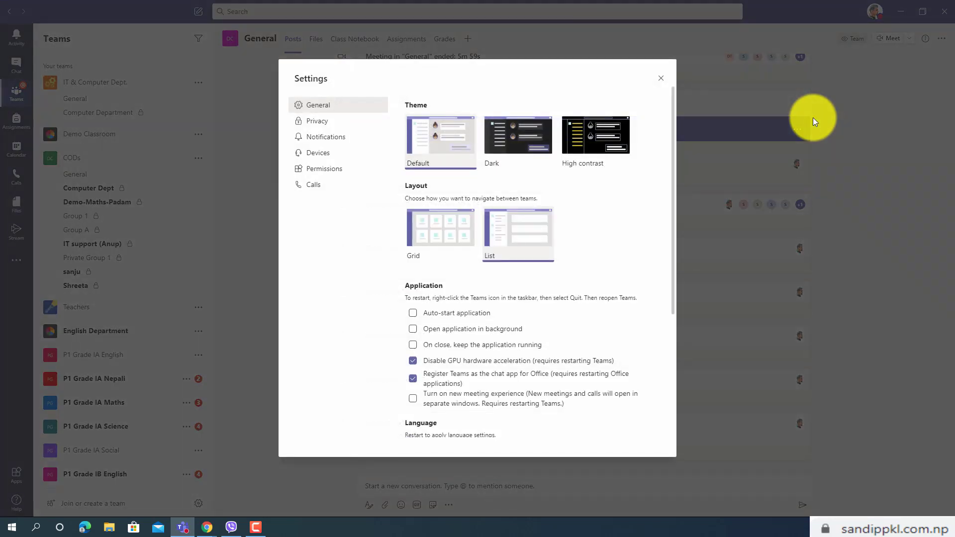
pyautogui.click(426, 406)
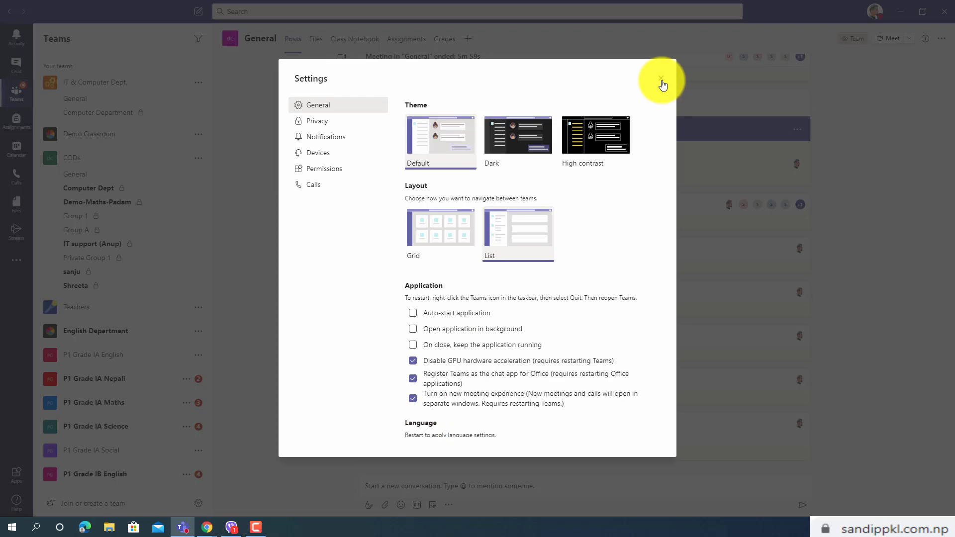
pyautogui.click(661, 79)
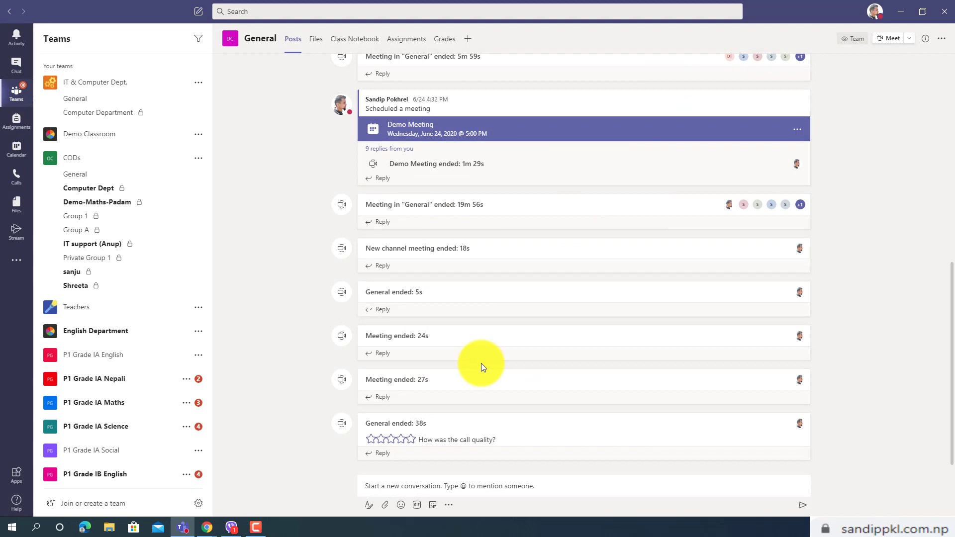
pyautogui.click(945, 12)
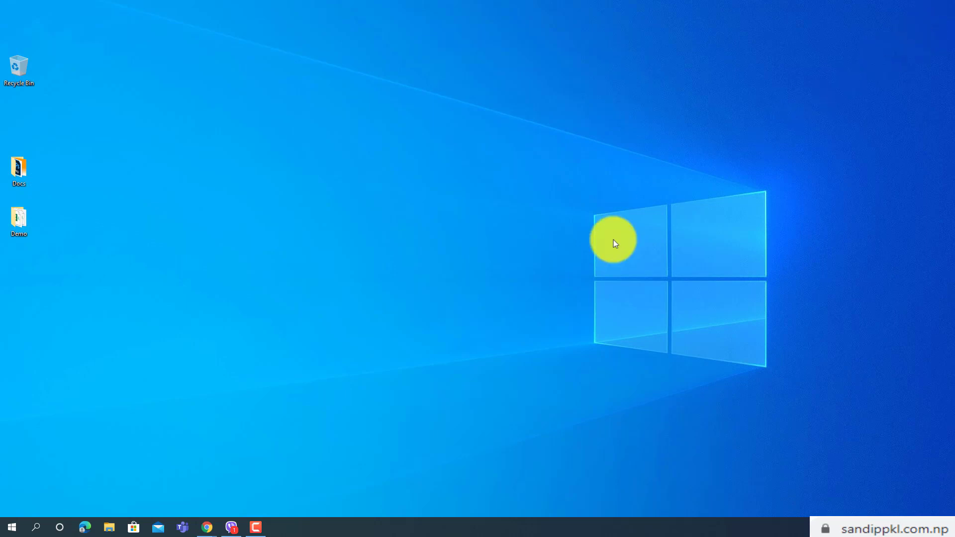
pyautogui.click(182, 530)
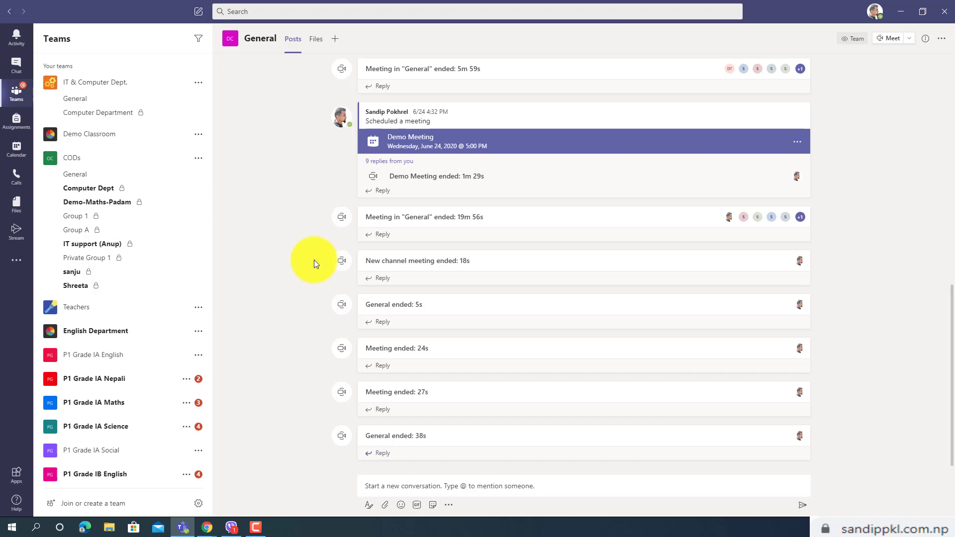
# Start a new meeting in the General channel, move its separate window lower on the desktop, and join with the microphone muted.
pyautogui.click(887, 39)
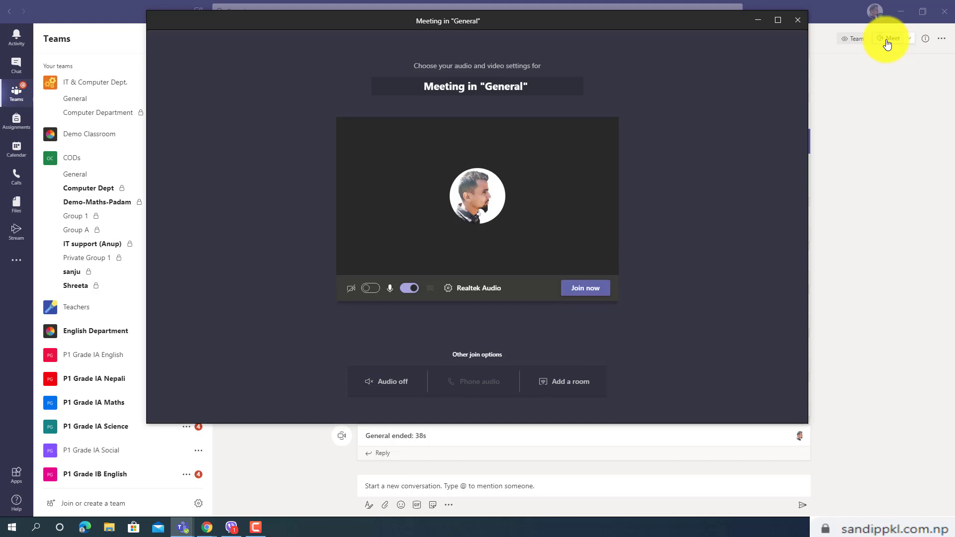
pyautogui.moveTo(515, 22); pyautogui.dragTo(542, 63)
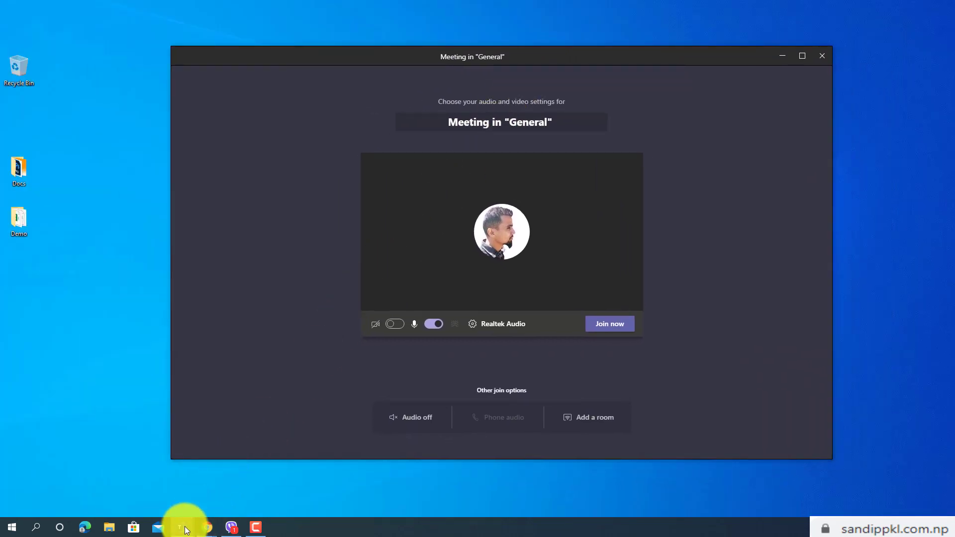
pyautogui.moveTo(186, 530)
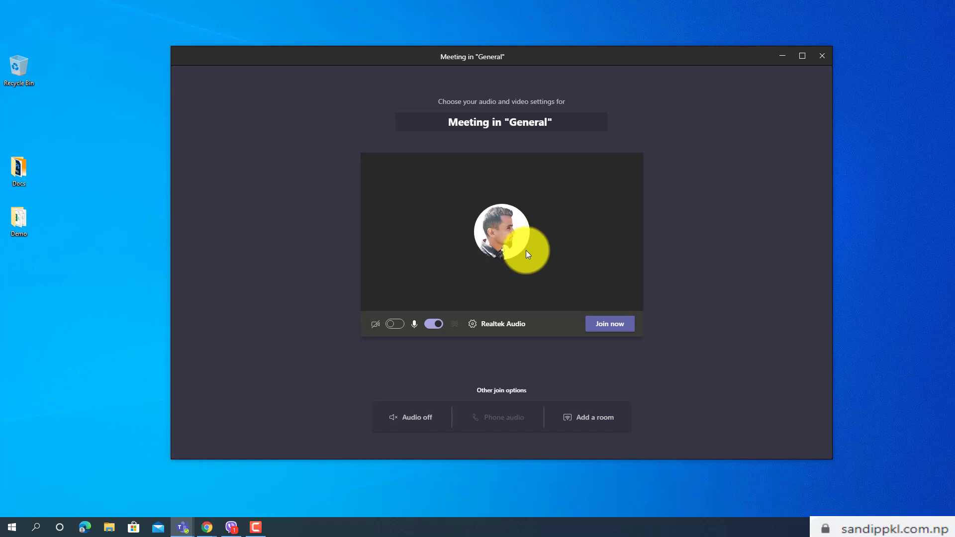
pyautogui.click(433, 324)
pyautogui.click(610, 324)
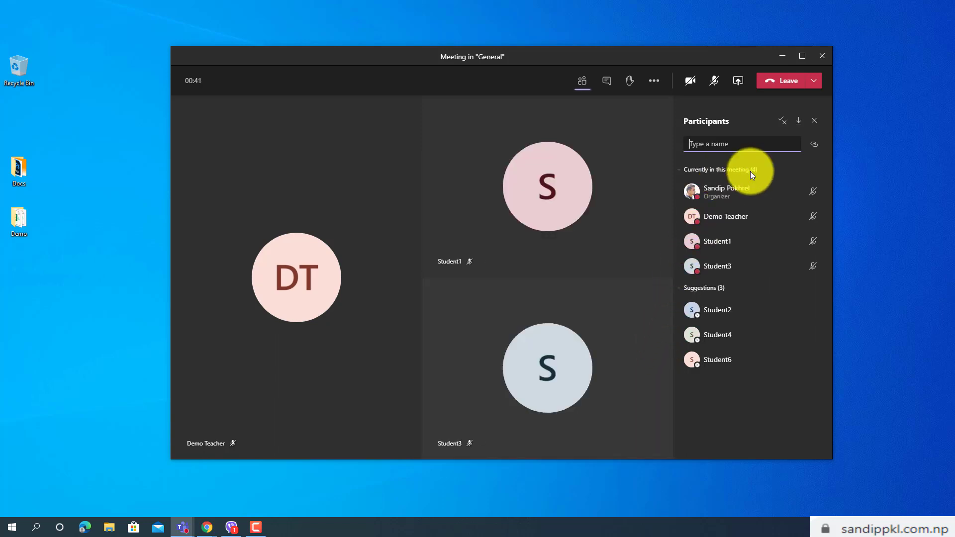
# Switch to the student's Teams session in Chrome, join the Demo Class General meeting with the camera off, and return to the organizer's meeting window.
pyautogui.click(208, 519)
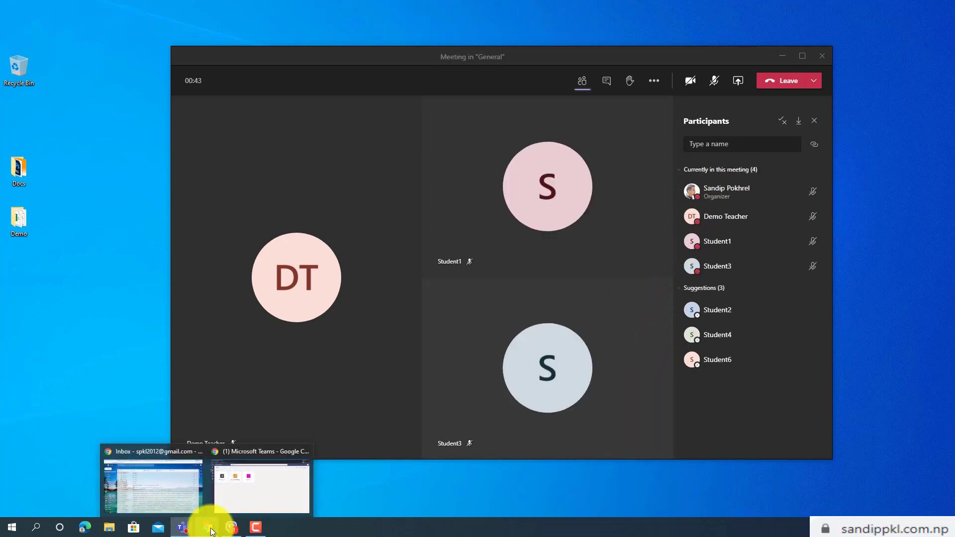
pyautogui.click(269, 503)
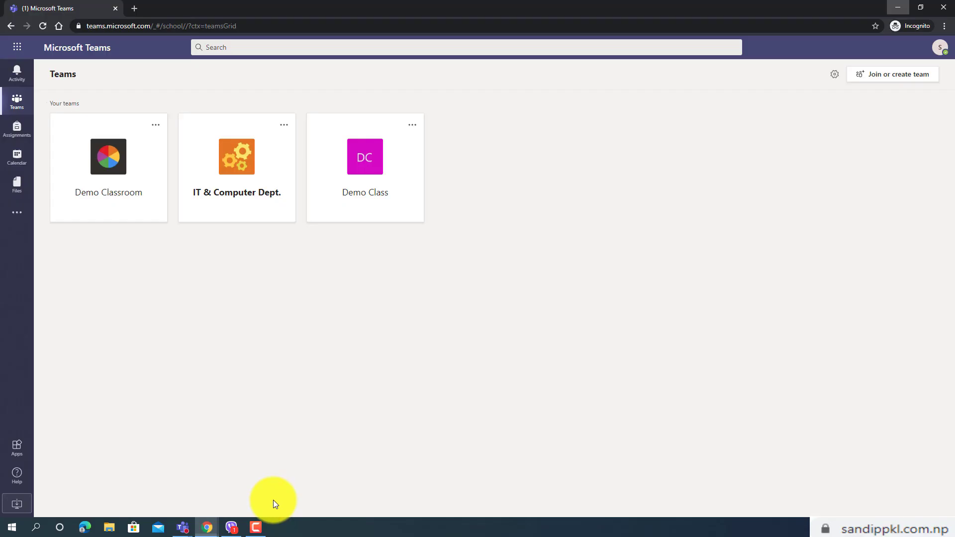
pyautogui.click(352, 190)
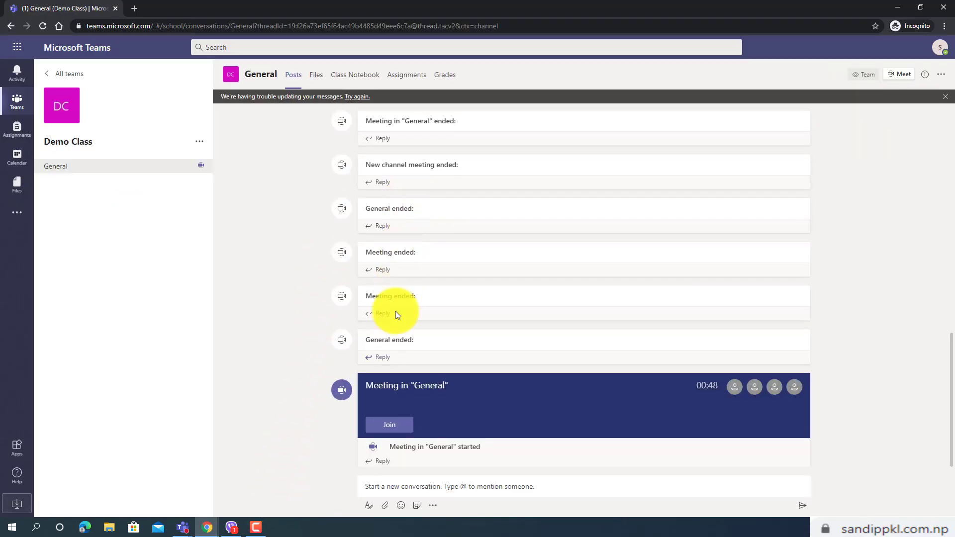
pyautogui.click(387, 425)
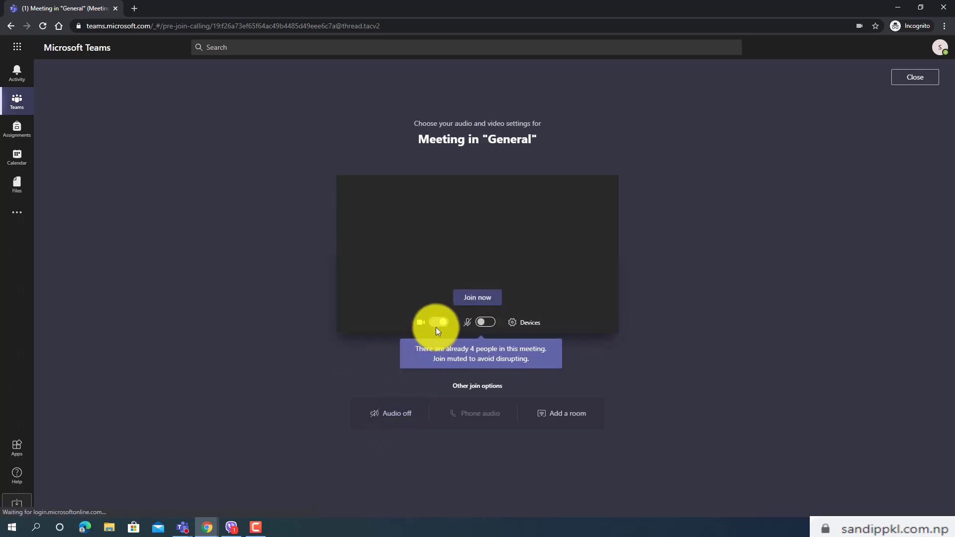
pyautogui.click(437, 322)
pyautogui.click(477, 298)
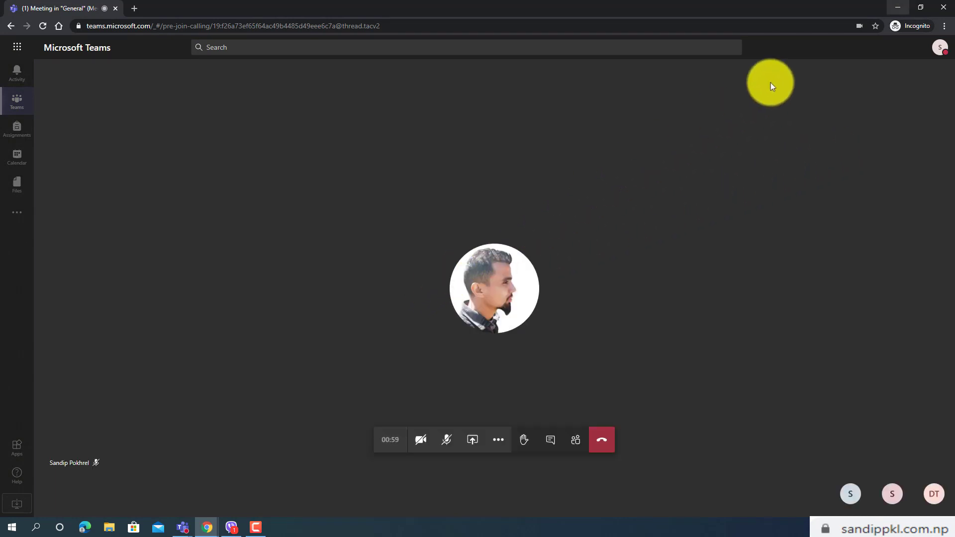
pyautogui.click(898, 7)
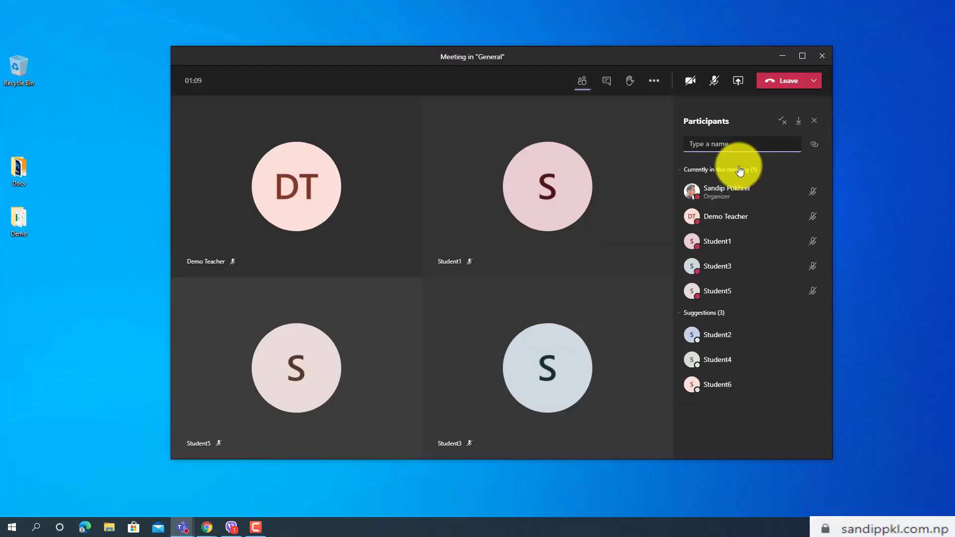
# Hide the participants list and compare the meeting window with the student's meeting layout in Chrome.
pyautogui.click(580, 81)
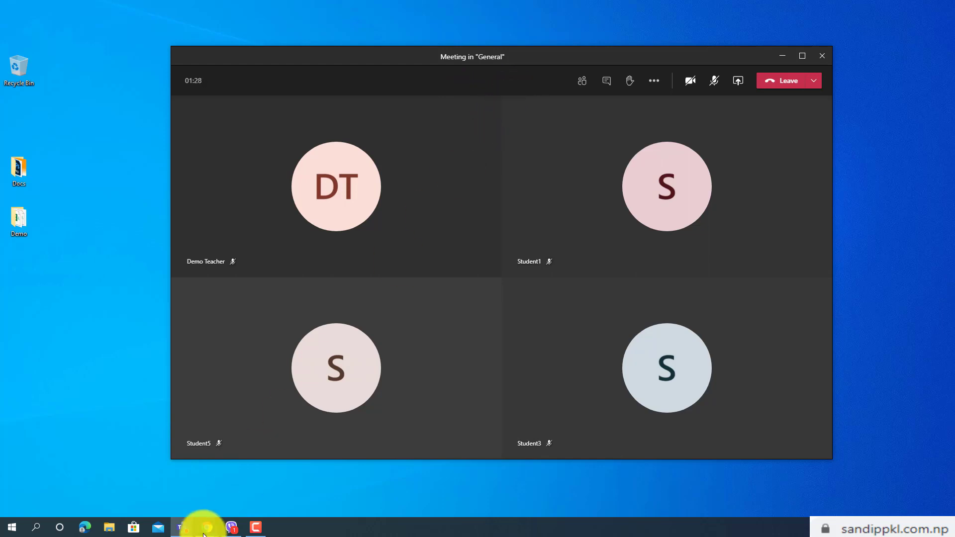
pyautogui.moveTo(203, 534)
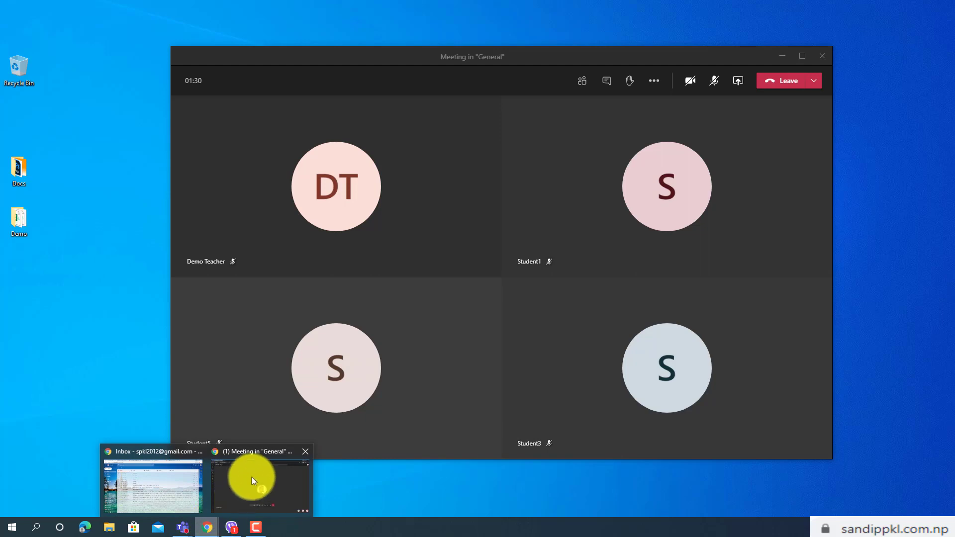
pyautogui.click(251, 476)
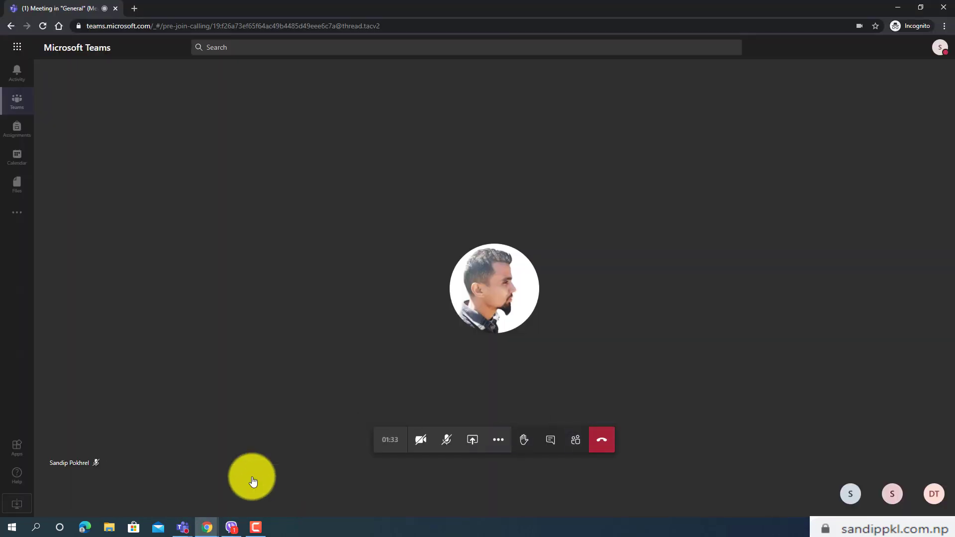
pyautogui.click(896, 7)
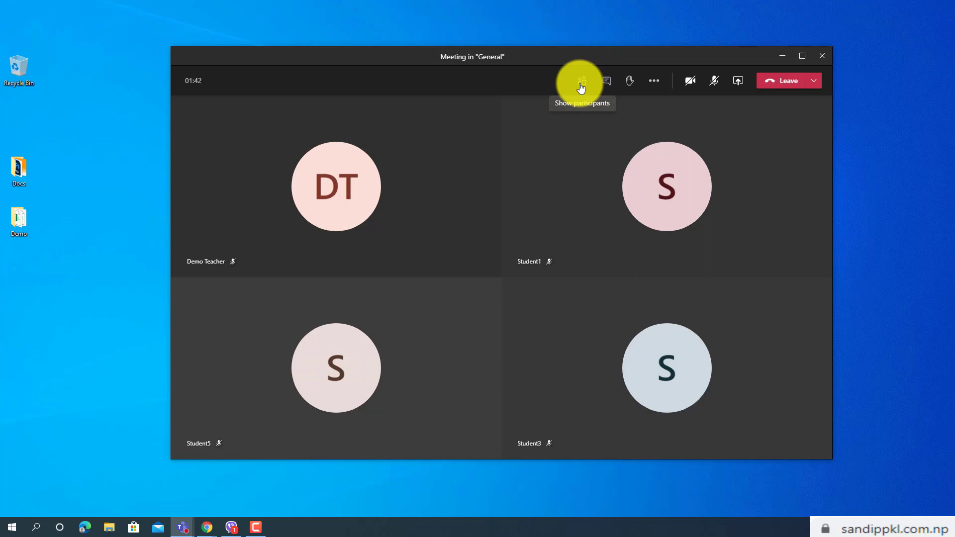
# Look over the participants list and close it, and send "hello" in the meeting chat before hiding the chat.
pyautogui.click(581, 85)
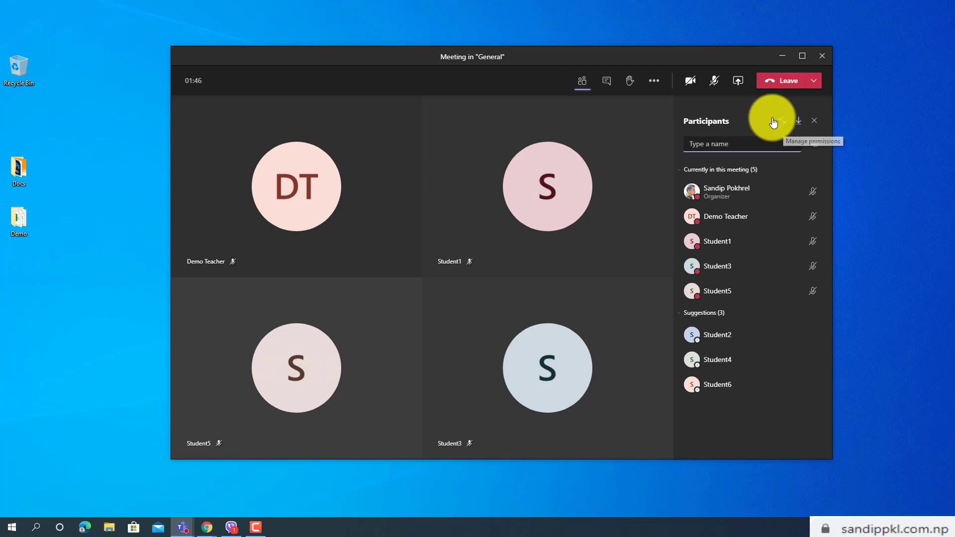
pyautogui.click(813, 122)
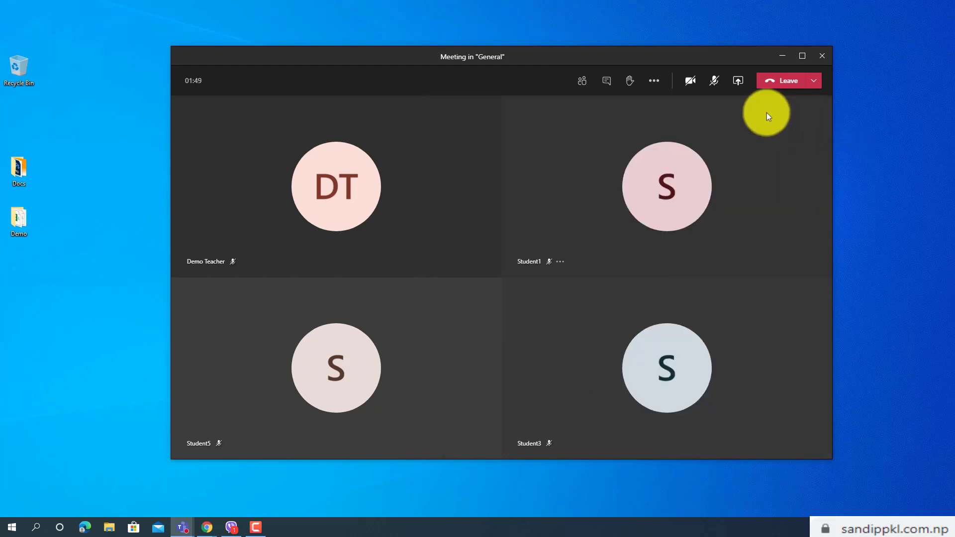
pyautogui.click(606, 82)
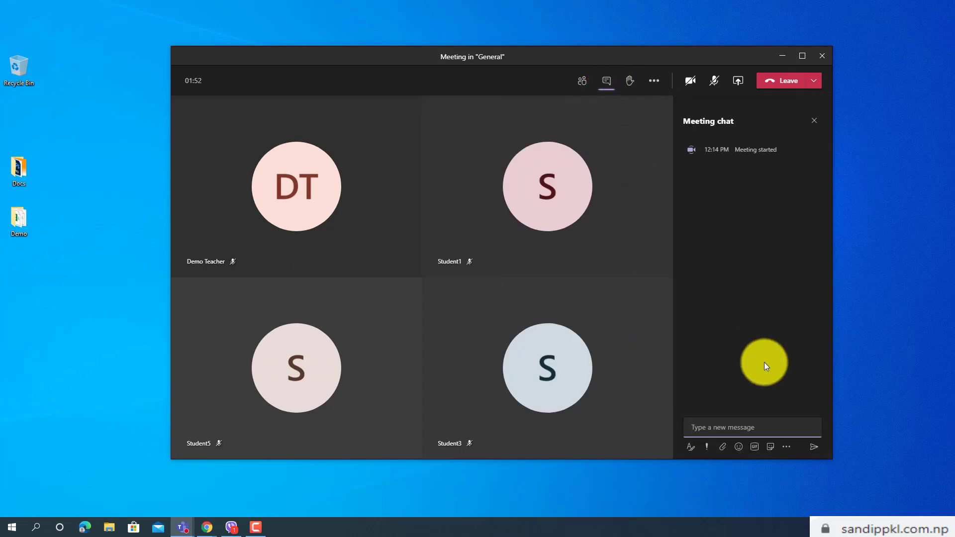
pyautogui.write('hello')
pyautogui.press('Return')
pyautogui.click(811, 122)
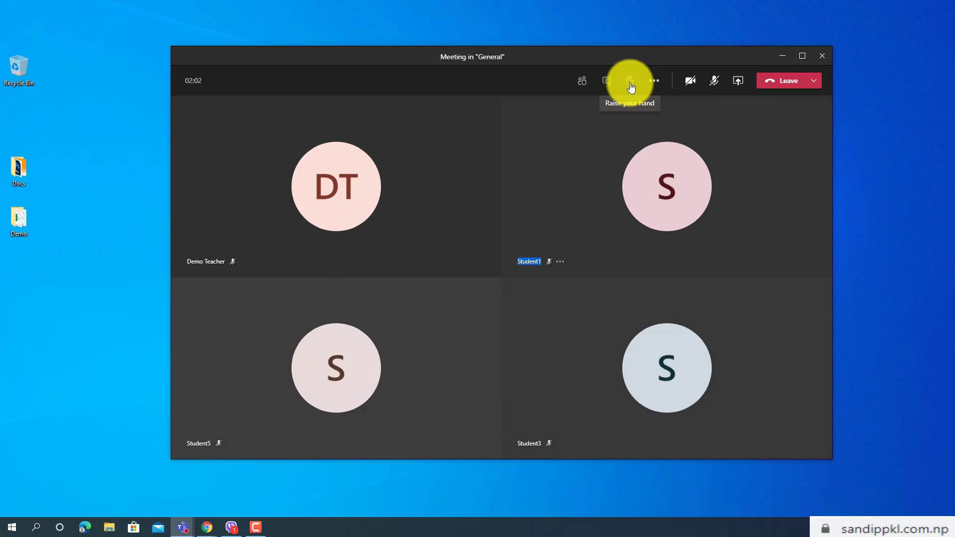
# Try the raise-hand control and look over the additional meeting actions, such as device settings, background effects, live captions and recording.
pyautogui.click(631, 88)
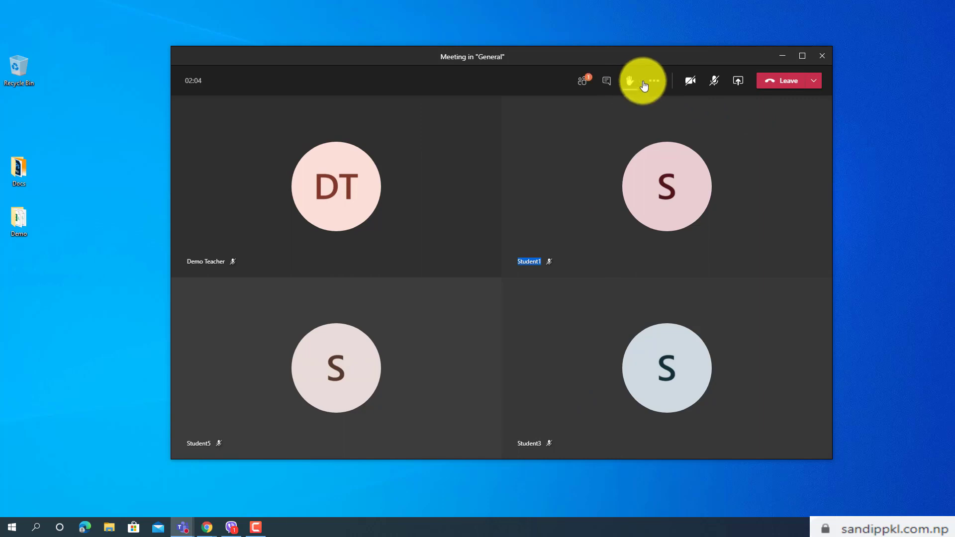
pyautogui.click(651, 84)
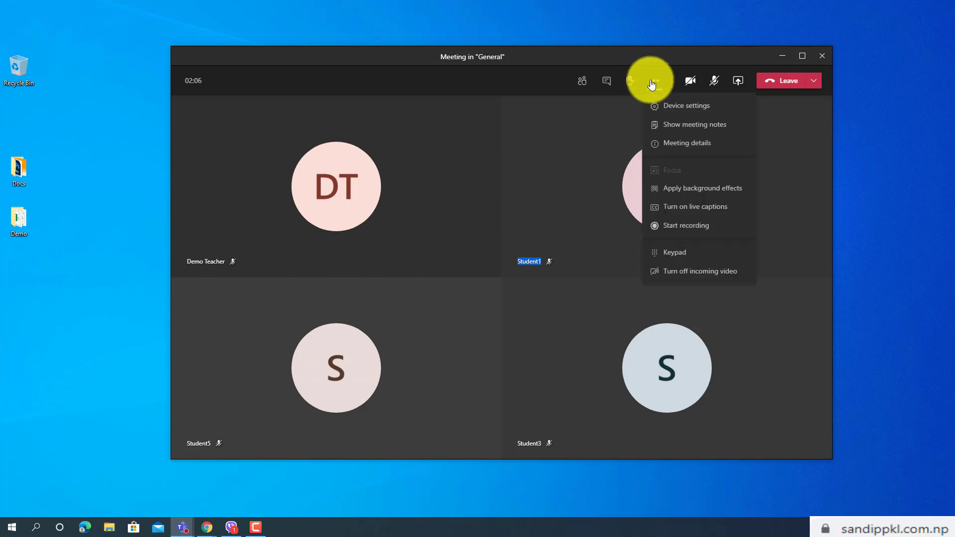
pyautogui.press('Down')
pyautogui.press('Down')
pyautogui.press('Up')
pyautogui.press('Up')
pyautogui.press('Up')
pyautogui.press('Up')
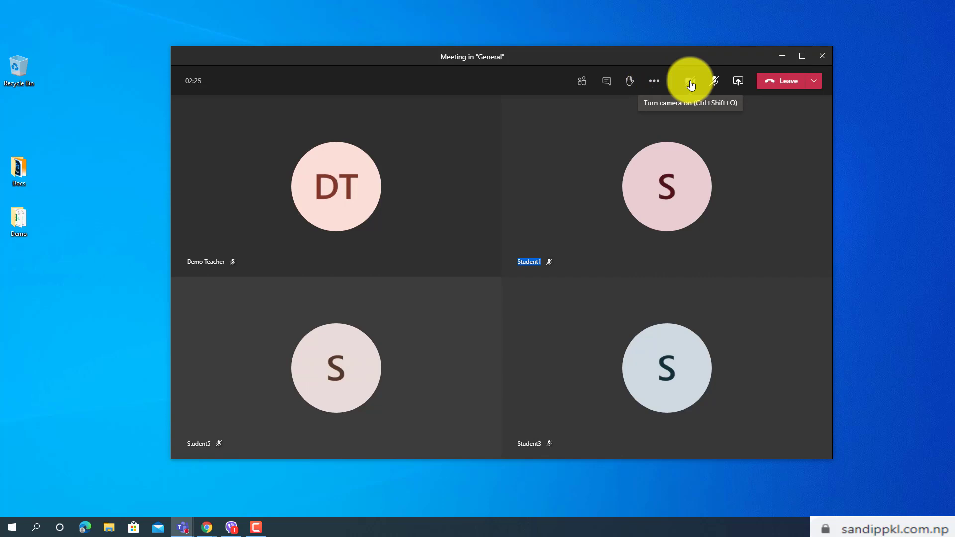
# Examine the camera and microphone controls and the options for leaving or ending the meeting.
pyautogui.press('Tab')
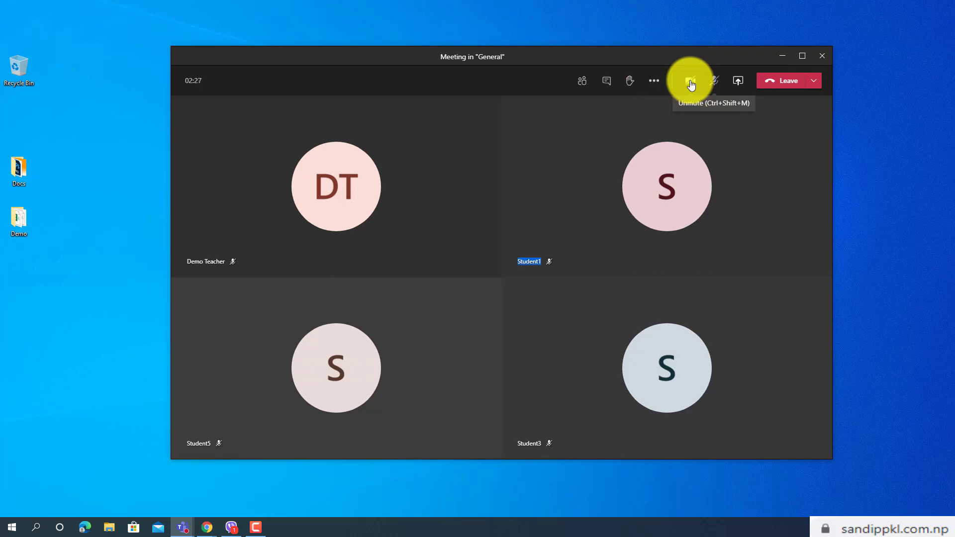
pyautogui.press('Tab')
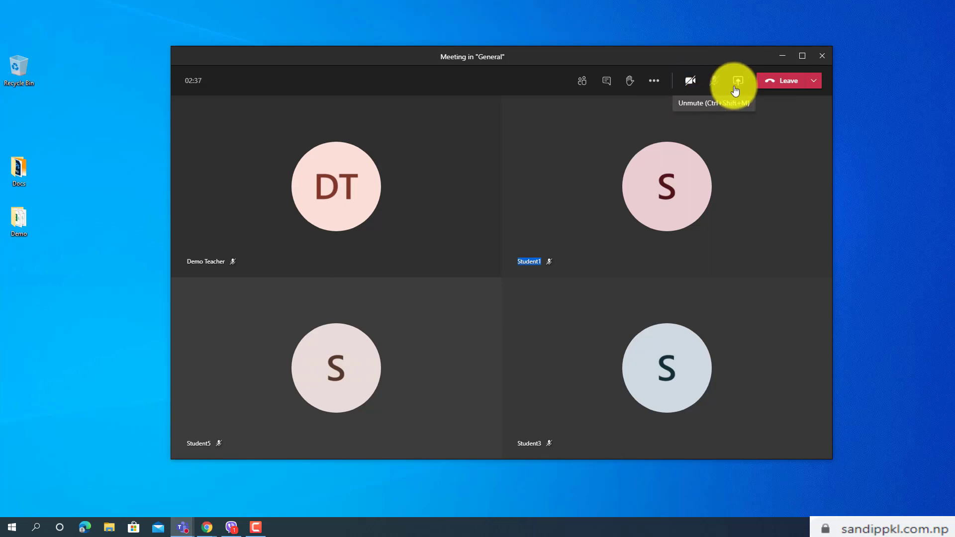
pyautogui.click(817, 88)
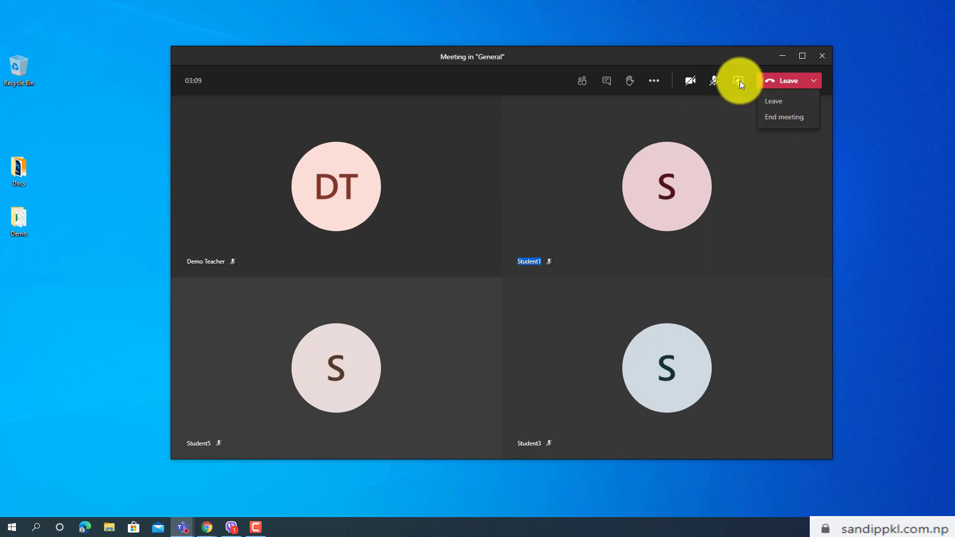
pyautogui.press('Escape')
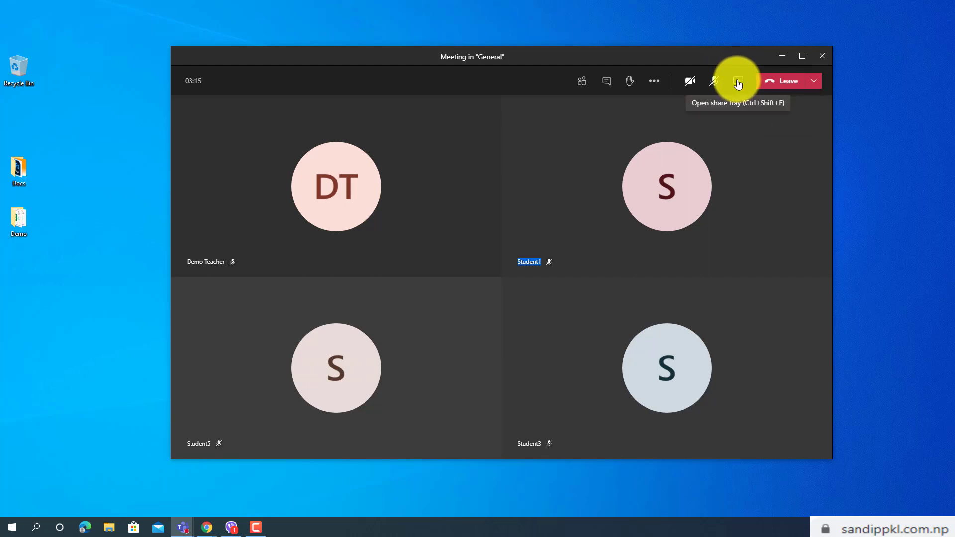
# Open the content sharing options and include system audio.
pyautogui.click(738, 83)
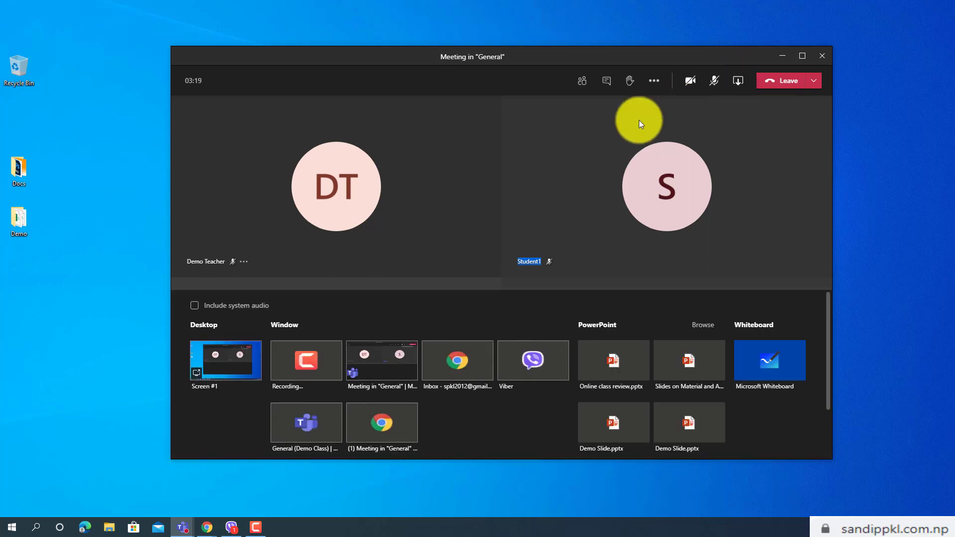
pyautogui.click(193, 306)
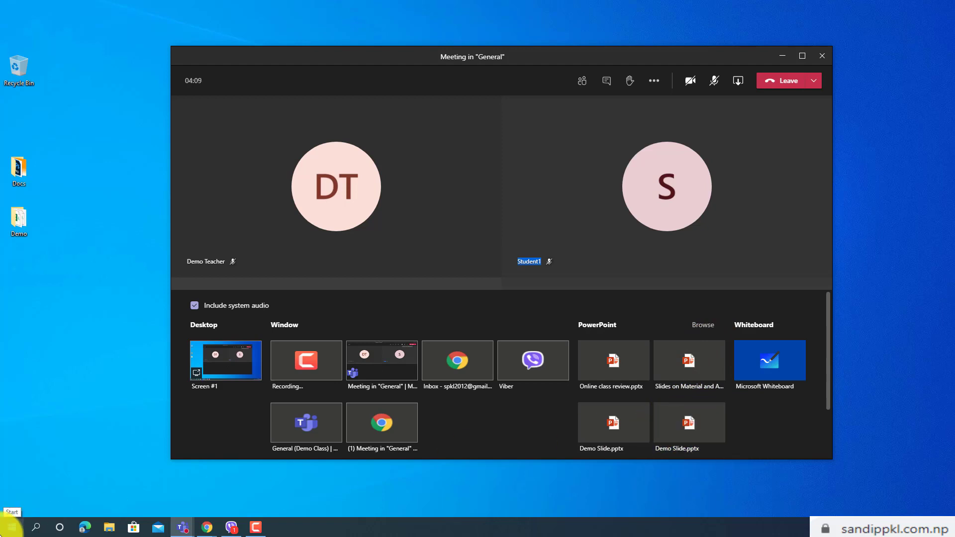
# Switch to PowerPoint and create a presentation from the Welcome to PowerPoint template.
pyautogui.click(11, 526)
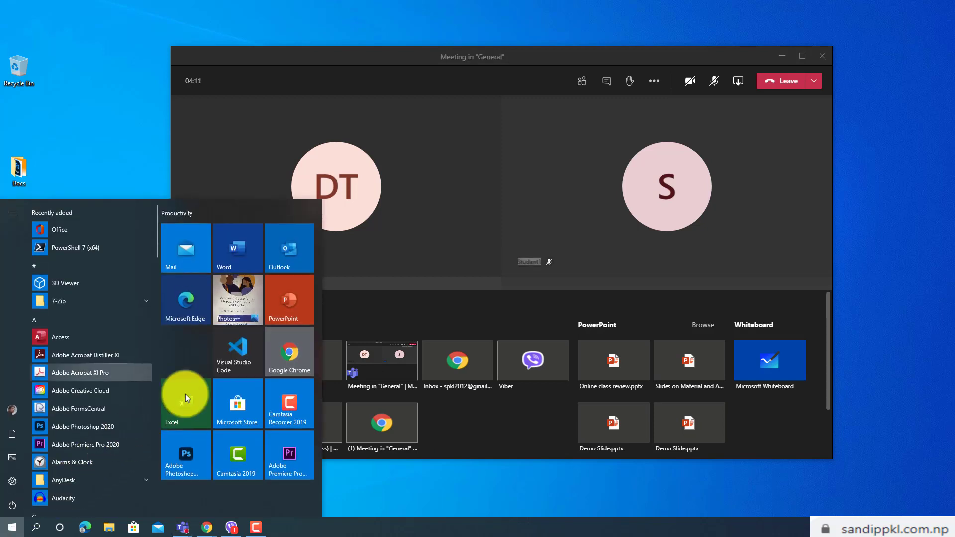
pyautogui.click(297, 310)
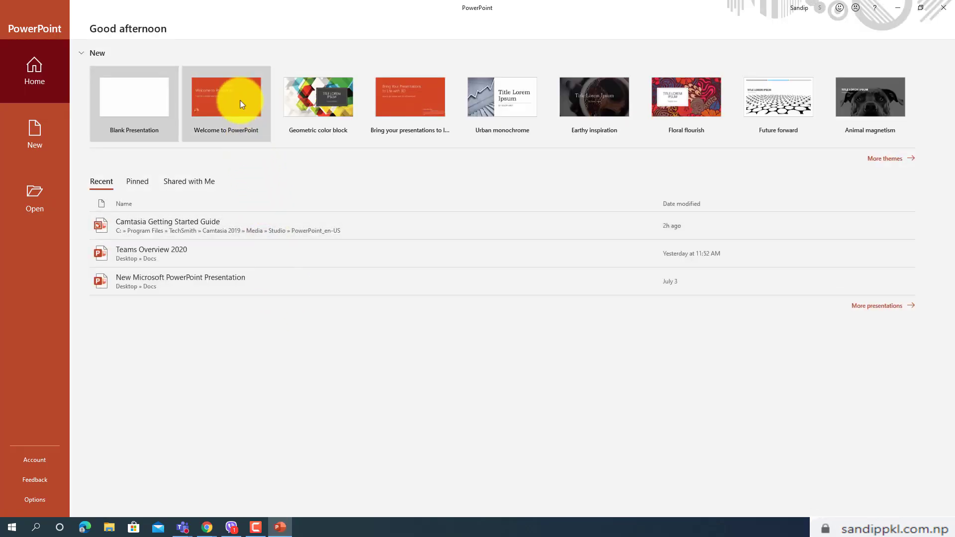
pyautogui.click(240, 99)
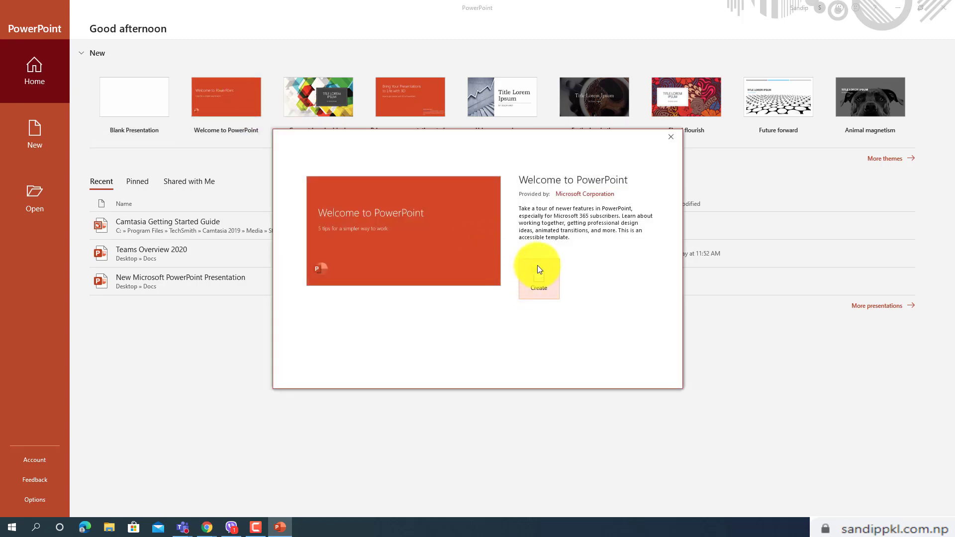
pyautogui.click(537, 266)
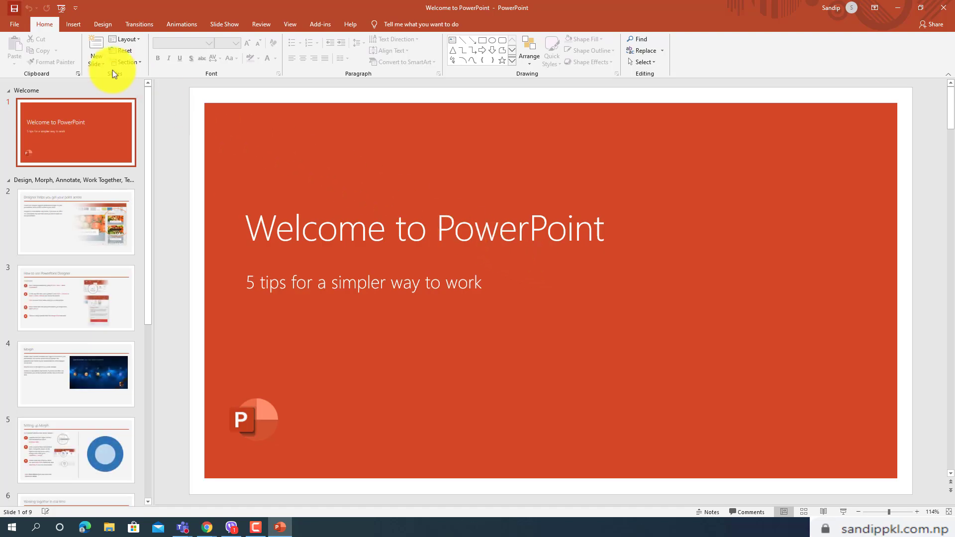
# Save the presentation on the Desktop under the name Welcome to PowerPoint.
pyautogui.click(19, 27)
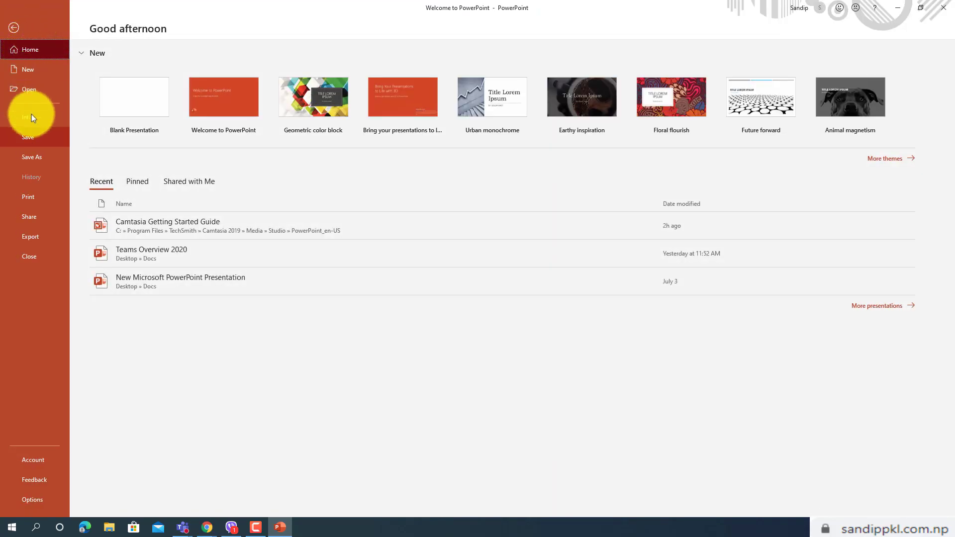
pyautogui.click(37, 157)
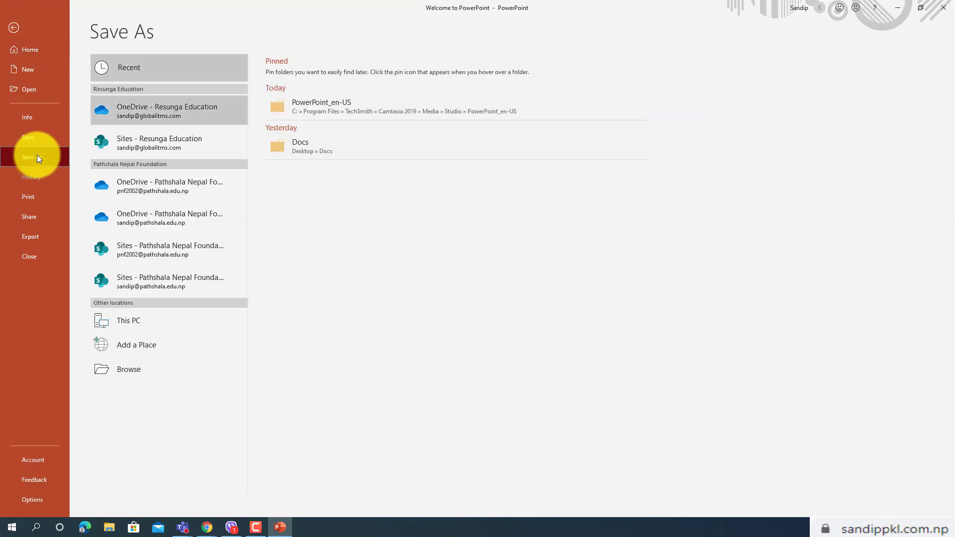
pyautogui.click(309, 143)
pyautogui.click(53, 88)
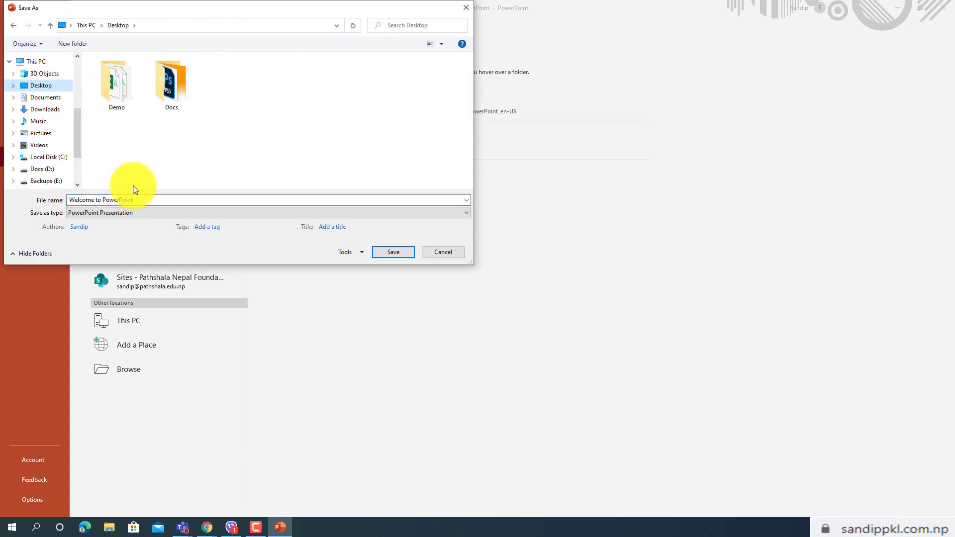
pyautogui.click(147, 201)
pyautogui.click(393, 253)
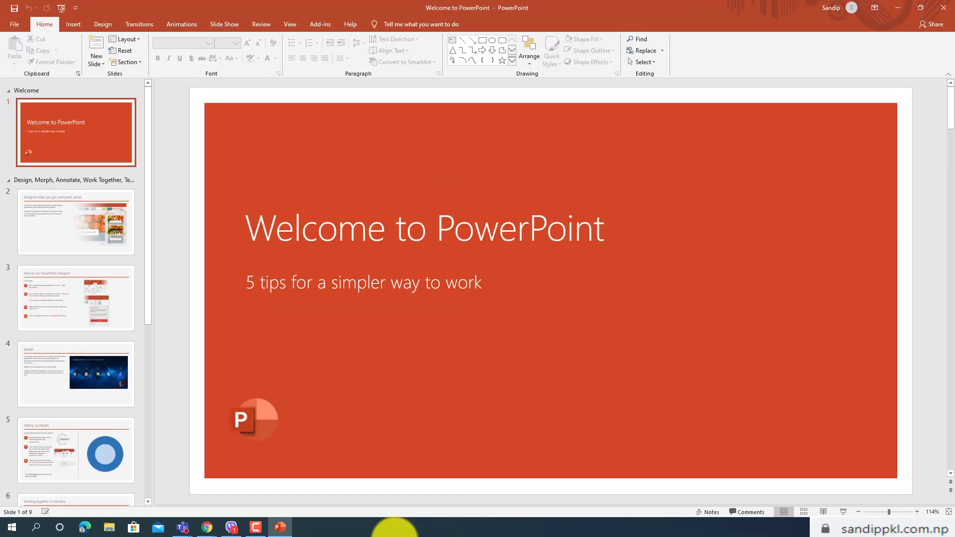
# Return to the Teams meeting, refresh the sharing options and share the Welcome to PowerPoint window.
pyautogui.click(898, 7)
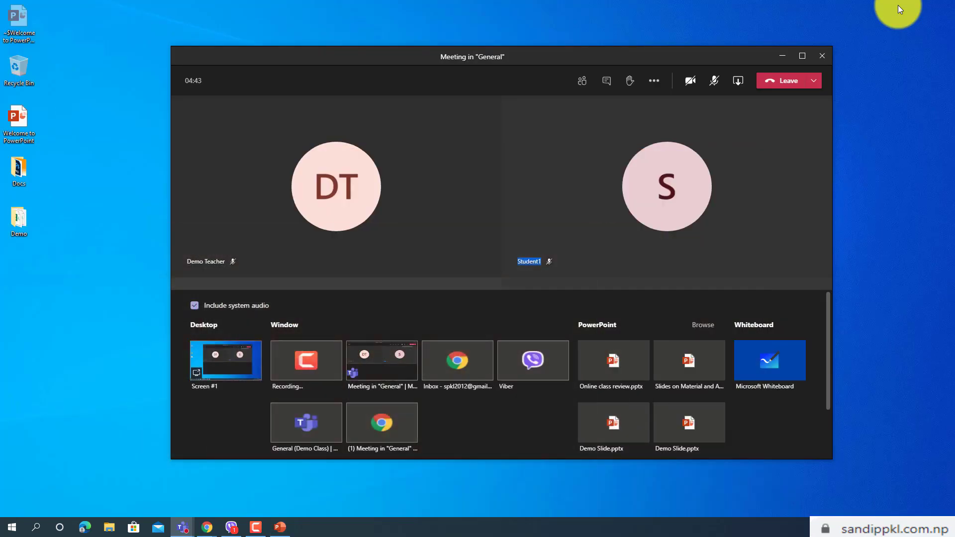
pyautogui.click(738, 83)
pyautogui.click(738, 85)
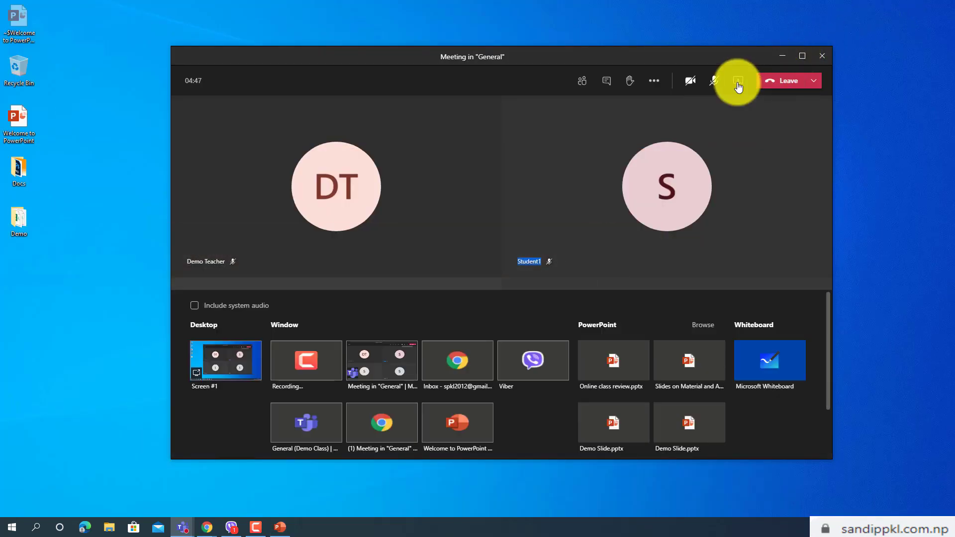
pyautogui.click(470, 430)
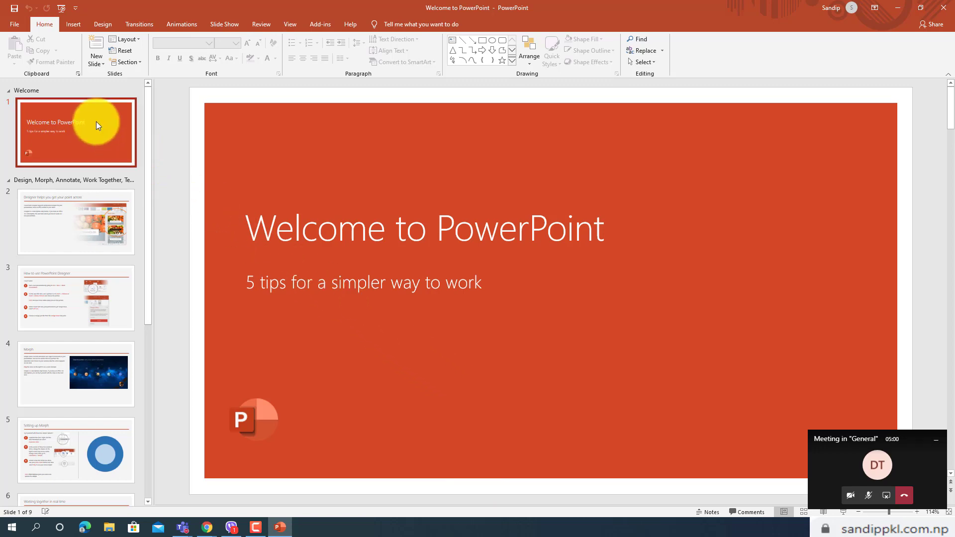
# Page back and forth through the first three slides of the shared presentation, ending on slide 2.
pyautogui.press('Down')
pyautogui.press('Down')
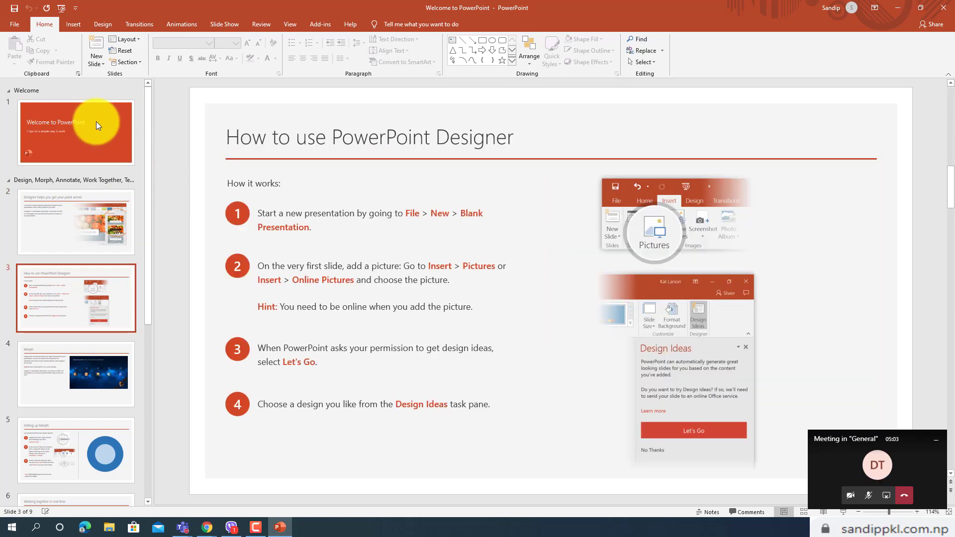
pyautogui.press('Up')
pyautogui.press('Up')
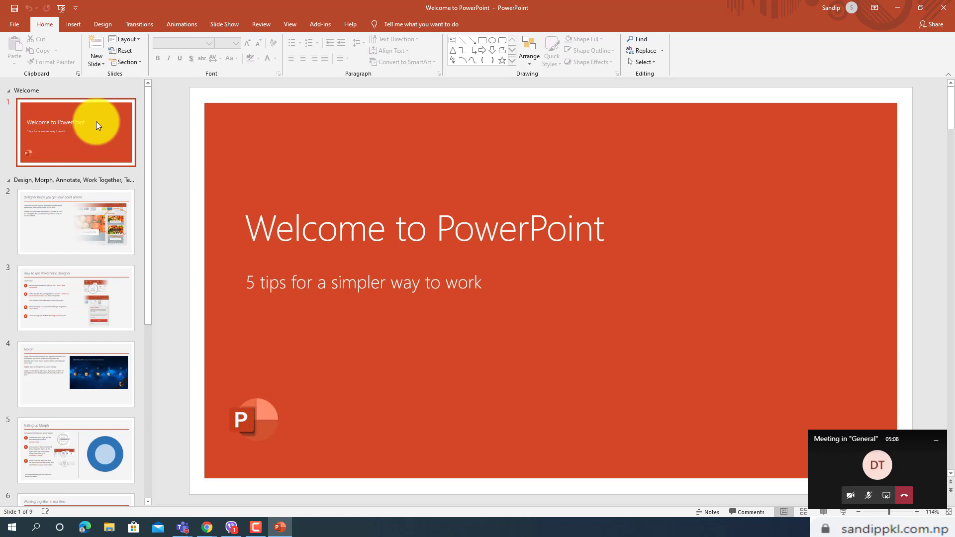
pyautogui.press('Down')
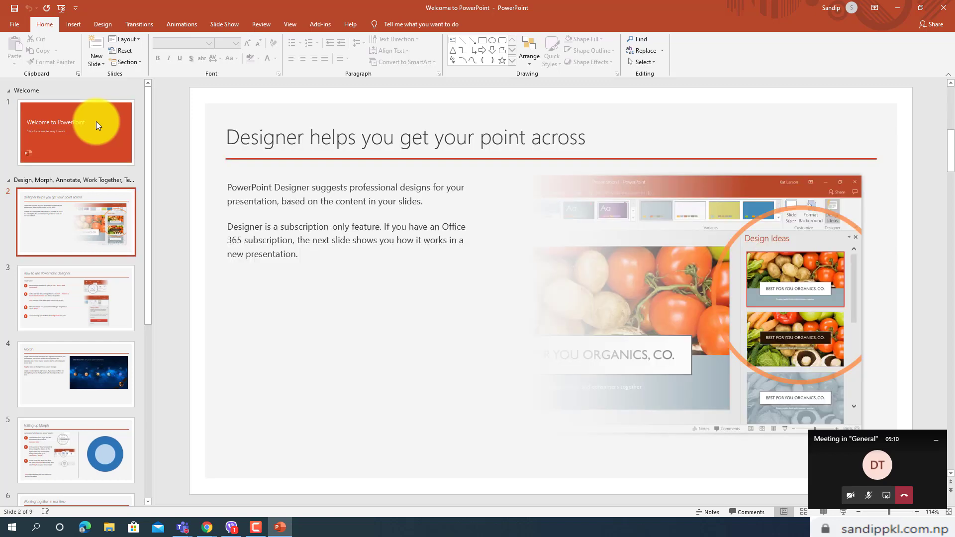
pyautogui.press('Up')
pyautogui.press('Down')
pyautogui.press('Up')
pyautogui.press('Down')
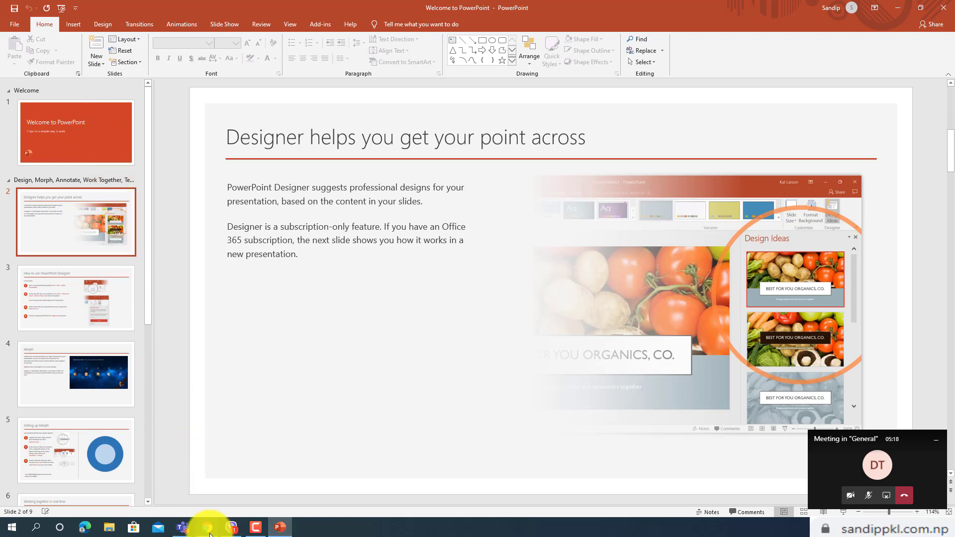
# Check how the shared presentation looks in the student's Chrome session, and return to PowerPoint.
pyautogui.moveTo(220, 526)
pyautogui.click(243, 498)
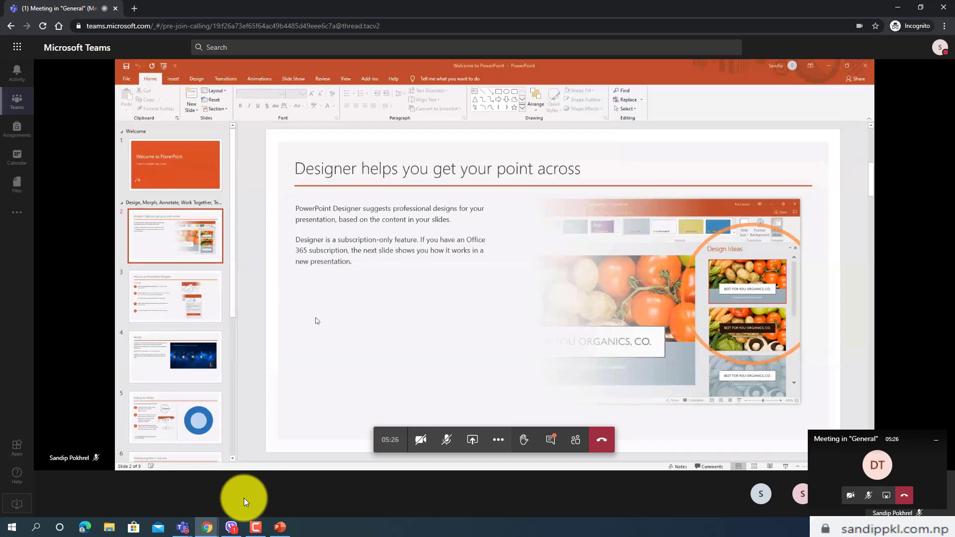
pyautogui.click(901, 6)
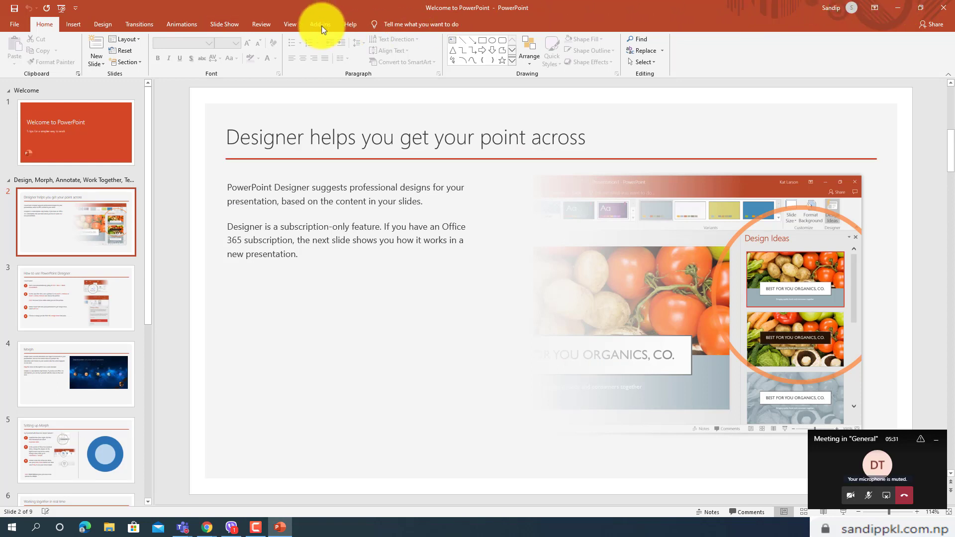
# Set the slide show type to Browsed by an individual (window).
pyautogui.click(225, 29)
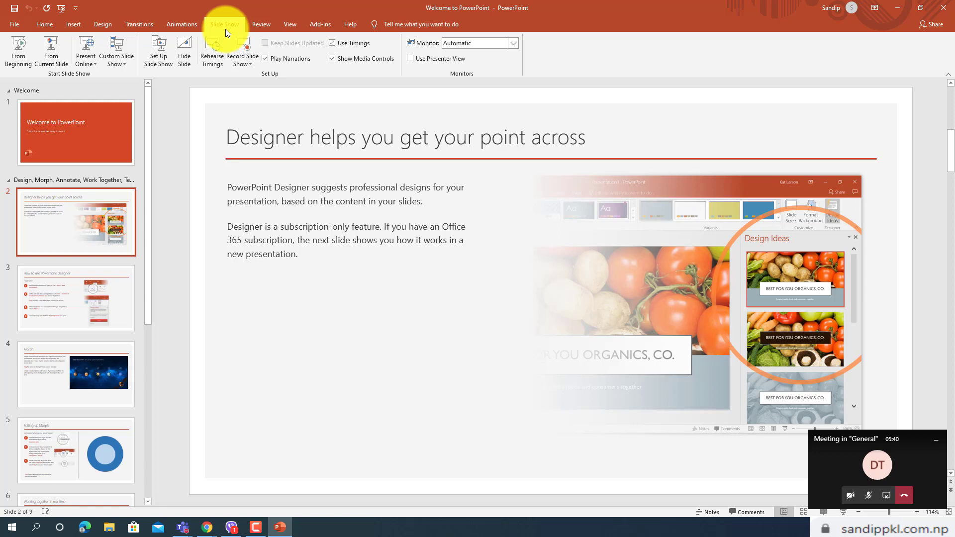
pyautogui.click(156, 61)
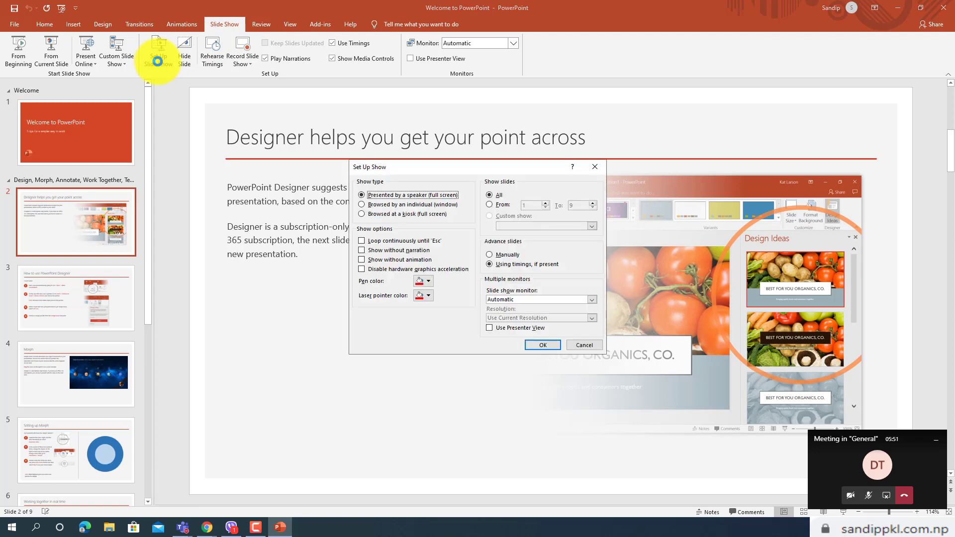
pyautogui.click(362, 205)
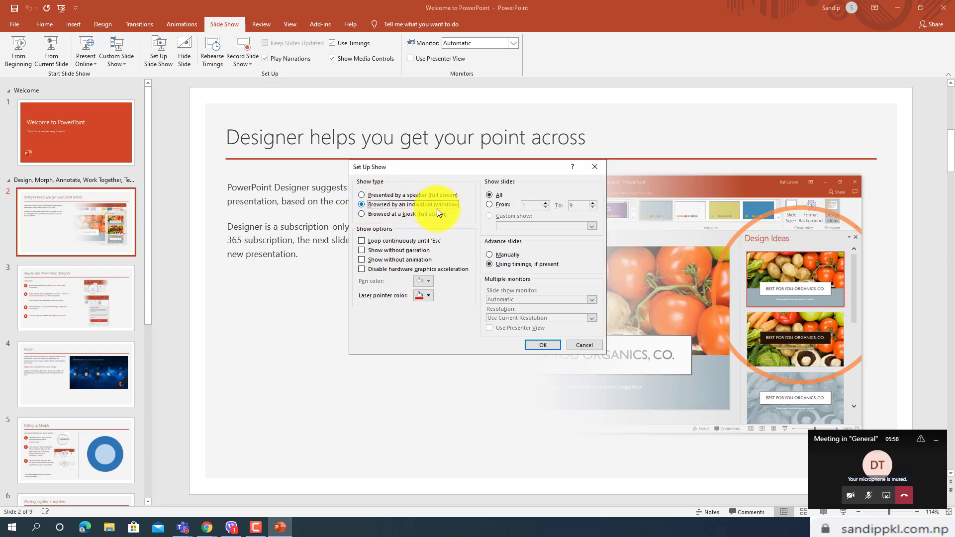
pyautogui.click(544, 346)
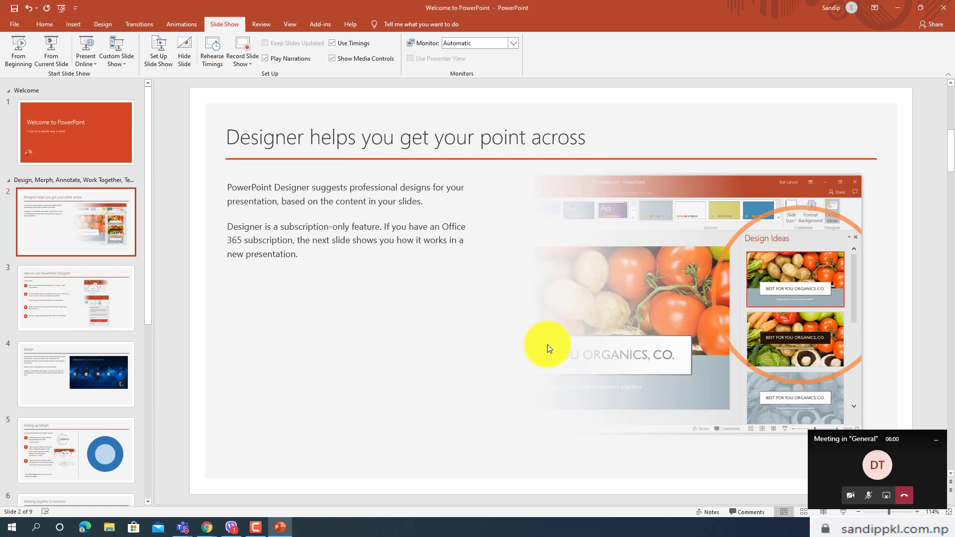
# Start the slide show from slide 2, shrink its window from full size and move it toward the upper middle of the desktop.
pyautogui.click(843, 512)
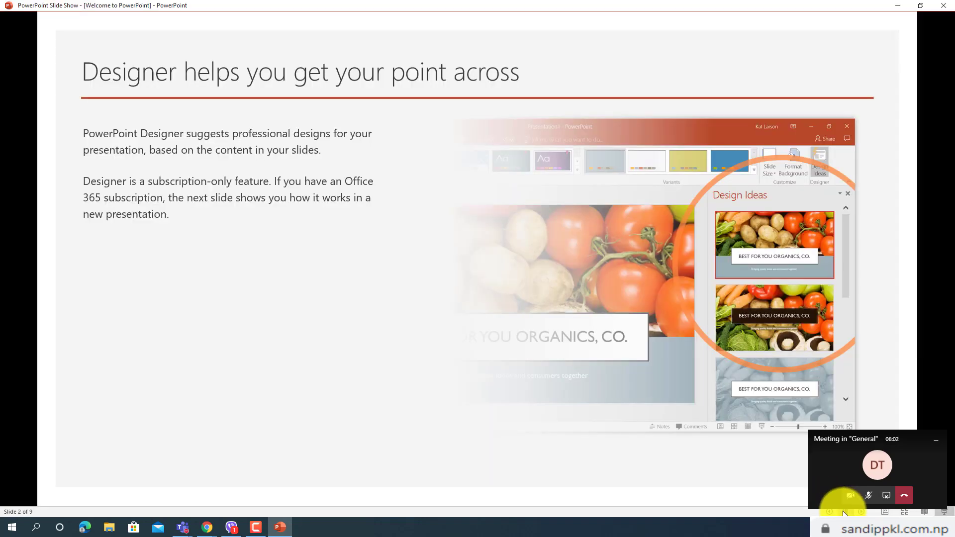
pyautogui.click(919, 6)
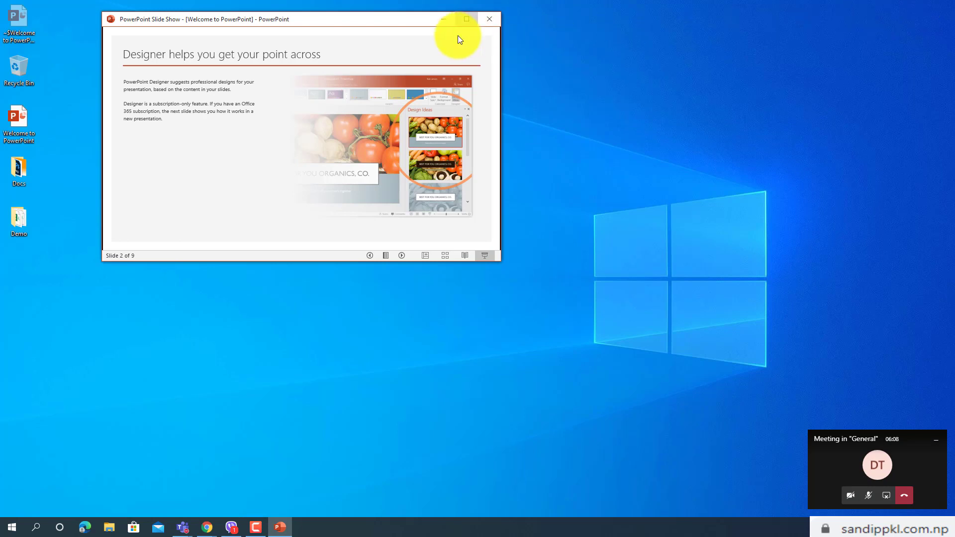
pyautogui.moveTo(324, 19); pyautogui.dragTo(524, 45)
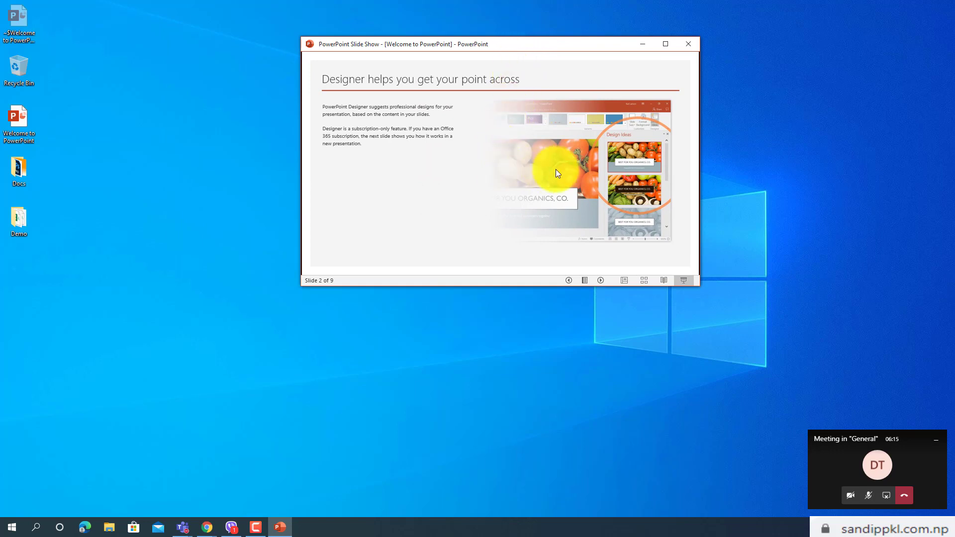
# Bring up the Teams meeting window and place the PowerPoint slide show window in front of it.
pyautogui.moveTo(187, 525)
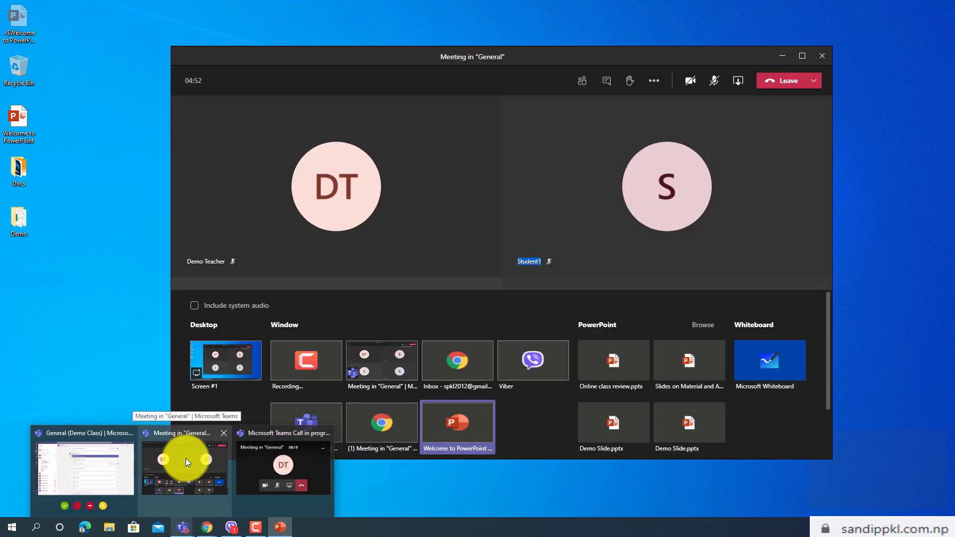
pyautogui.click(186, 458)
pyautogui.click(520, 40)
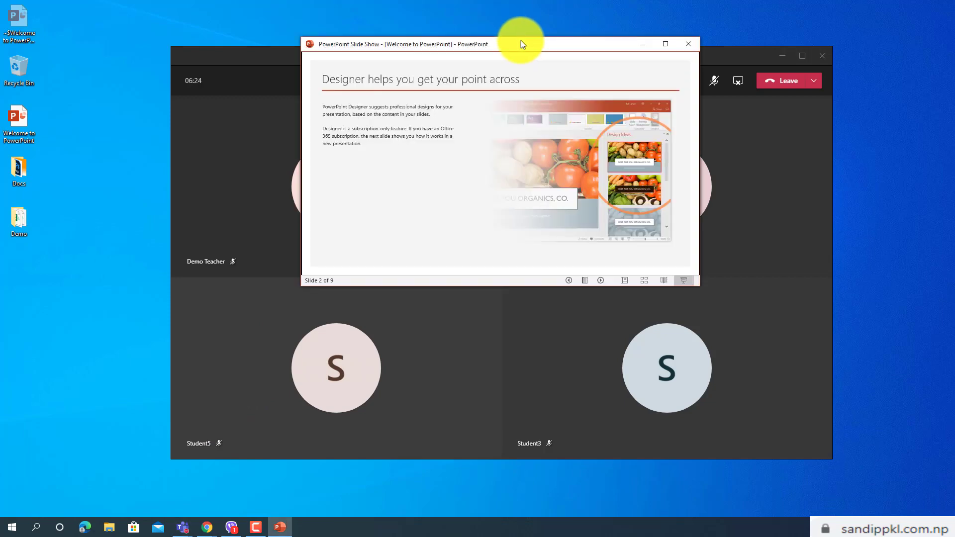
# Enlarge the PowerPoint slide show window and place it over the upper part of the Teams meeting window.
pyautogui.moveTo(521, 41); pyautogui.dragTo(470, 78)
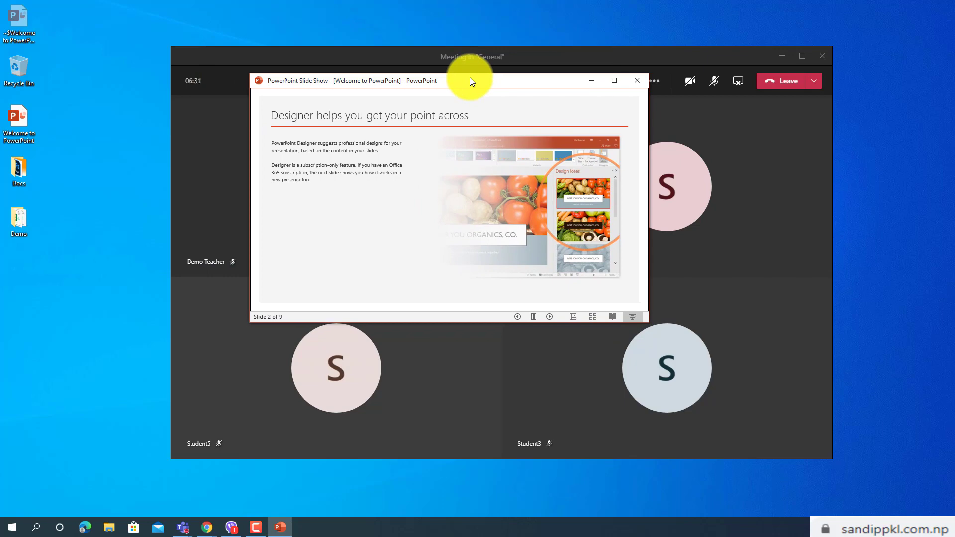
pyautogui.click(615, 80)
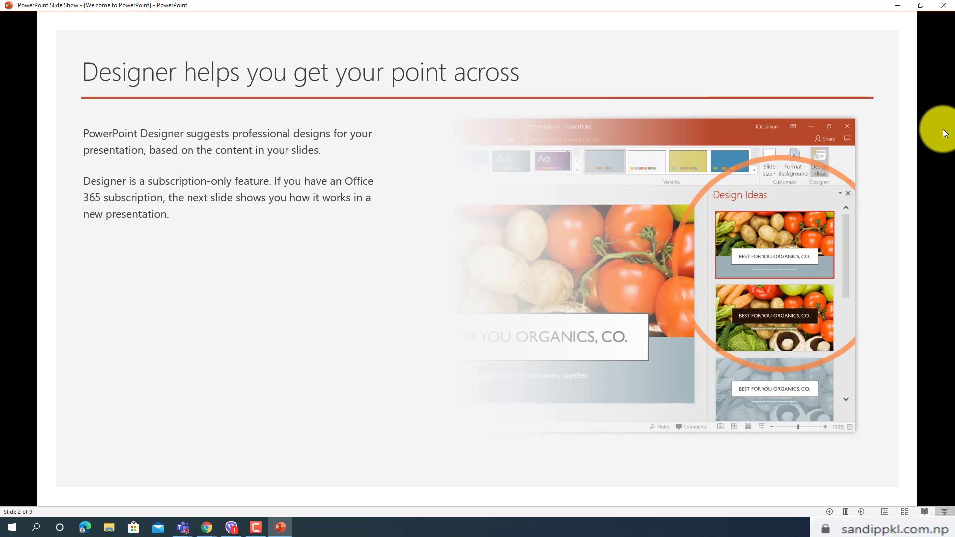
pyautogui.click(920, 6)
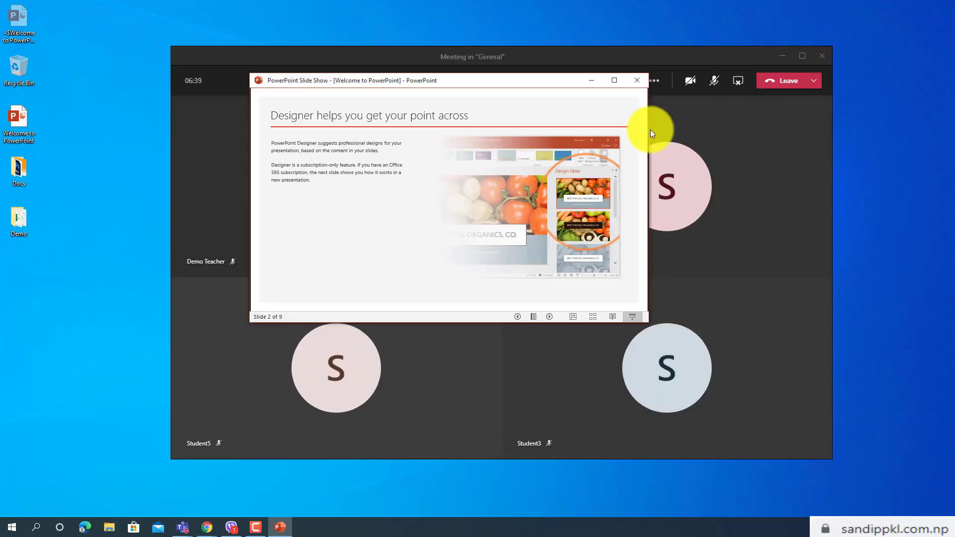
pyautogui.moveTo(649, 129); pyautogui.dragTo(760, 169)
pyautogui.moveTo(558, 321); pyautogui.dragTo(598, 387)
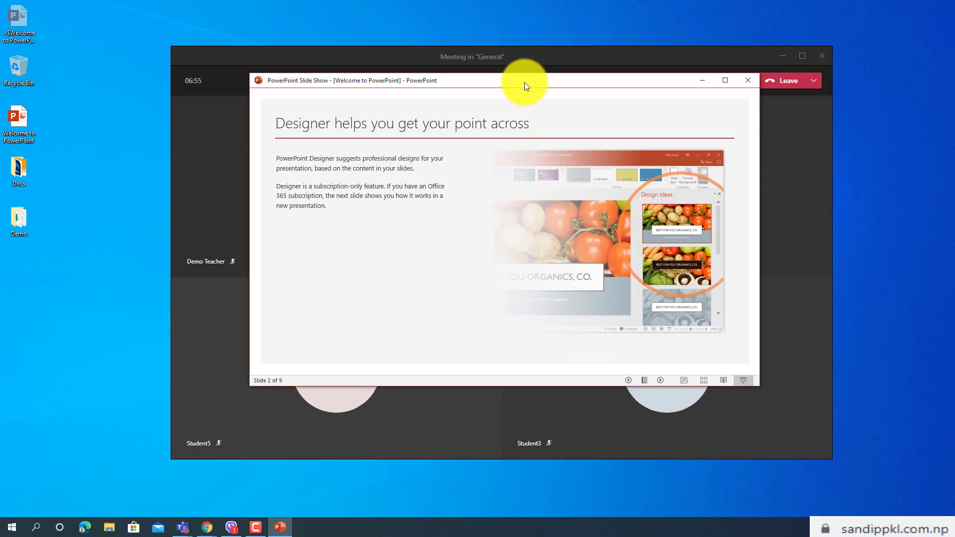
pyautogui.moveTo(524, 82); pyautogui.dragTo(468, 45)
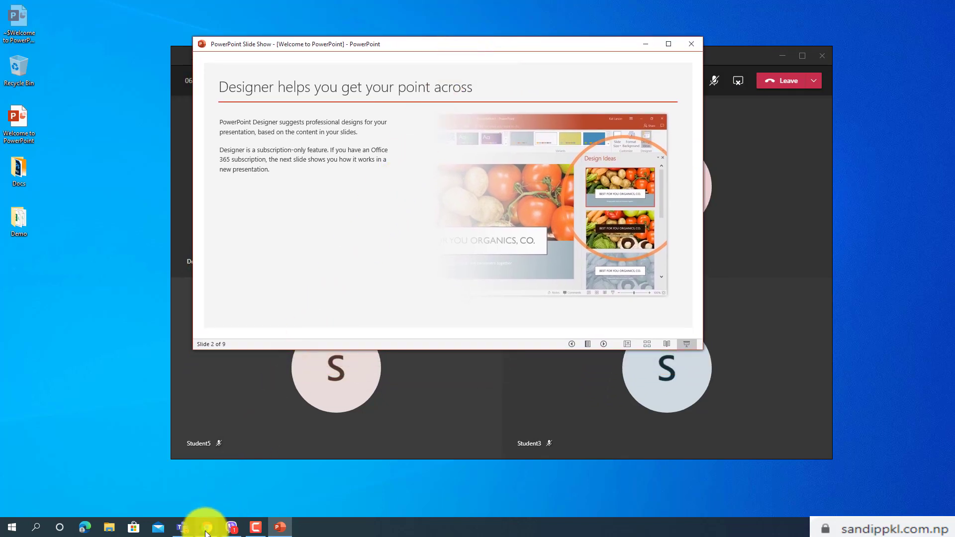
# Bring up the student's Teams meeting in Chrome, reduce it from full size and arrange it side by side with the slide show window.
pyautogui.moveTo(207, 532)
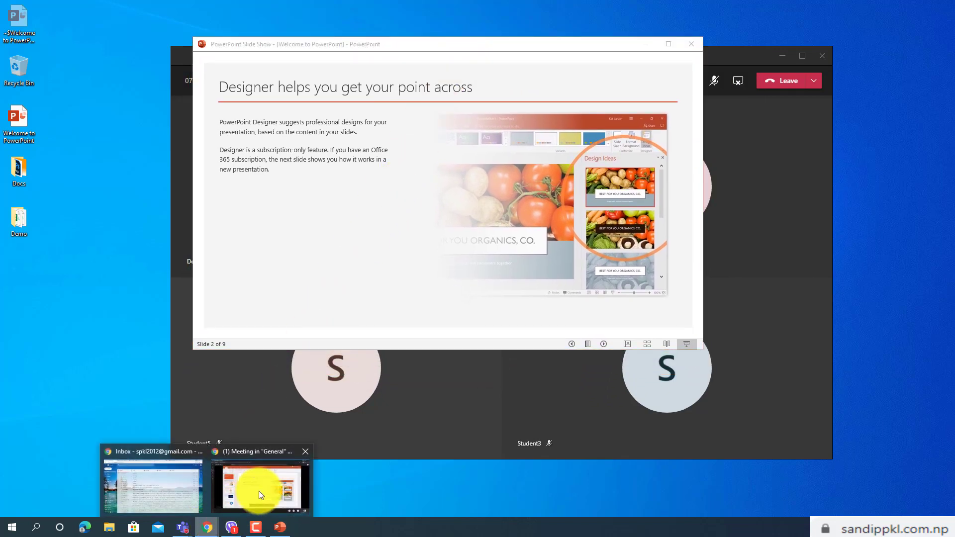
pyautogui.moveTo(258, 490)
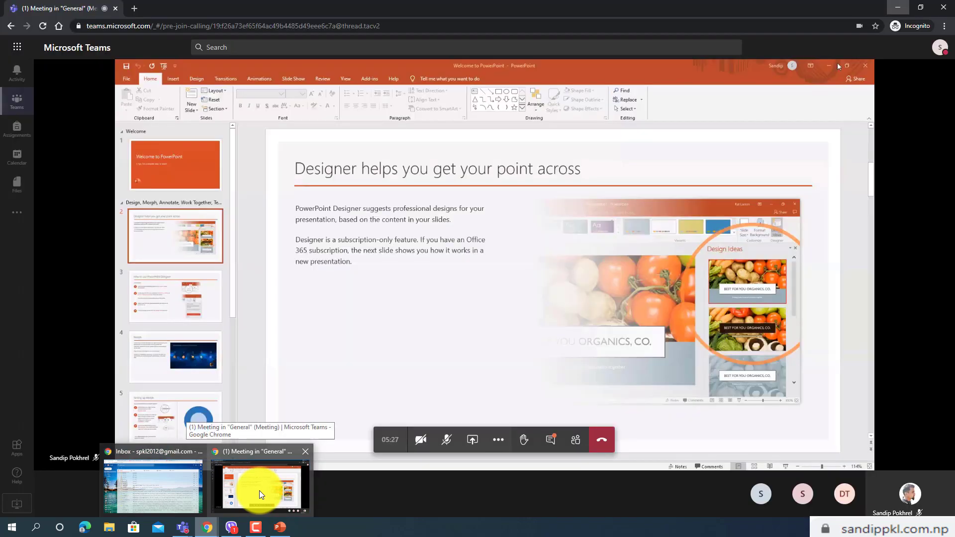
pyautogui.click(258, 490)
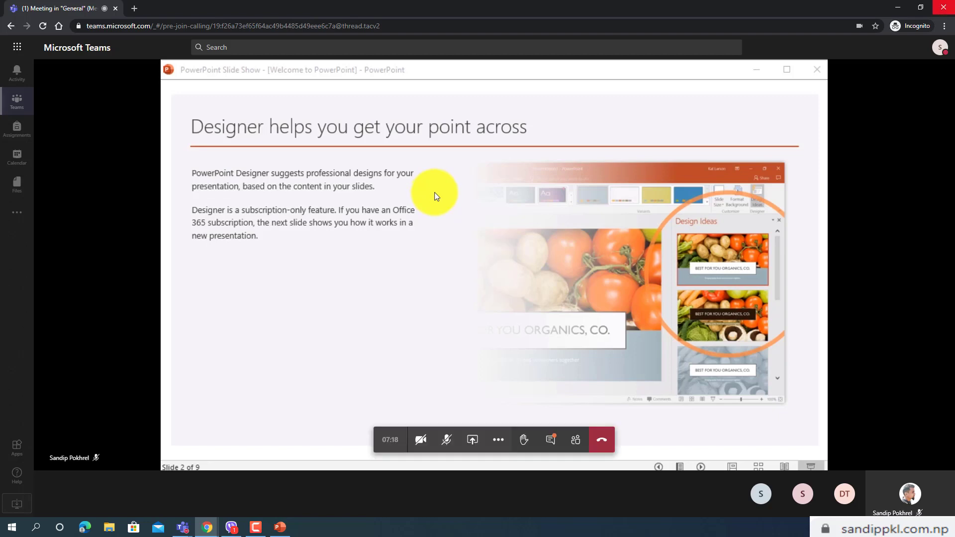
pyautogui.click(919, 10)
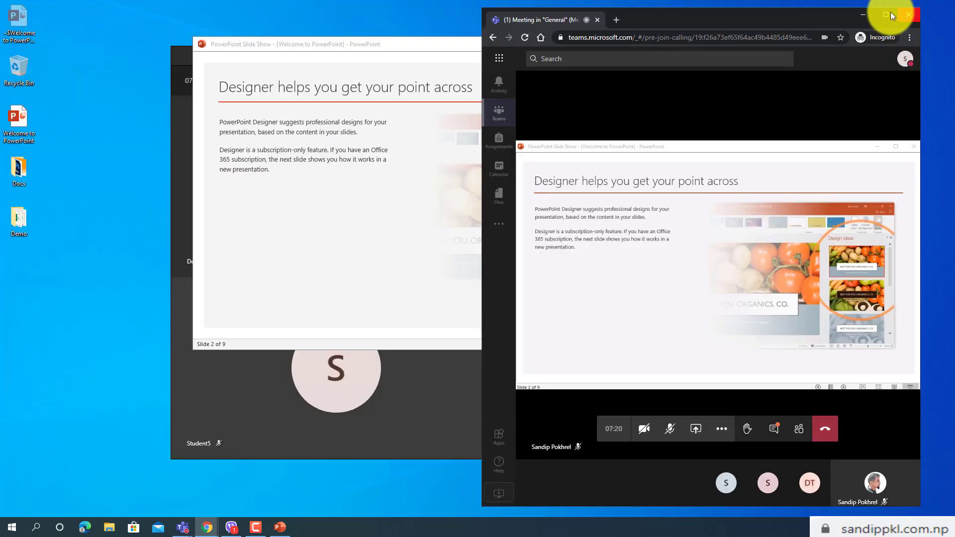
pyautogui.moveTo(780, 18); pyautogui.dragTo(796, 11)
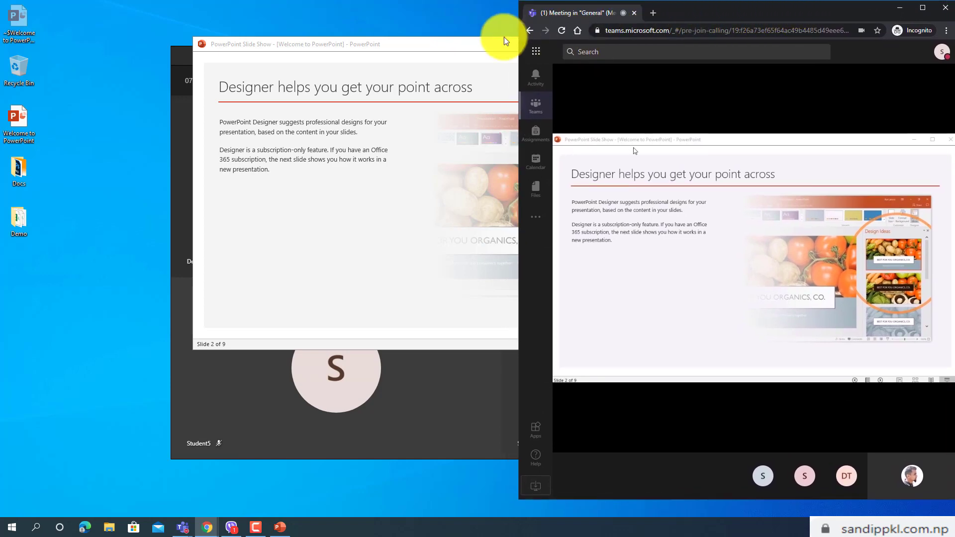
pyautogui.moveTo(420, 46); pyautogui.dragTo(233, 38)
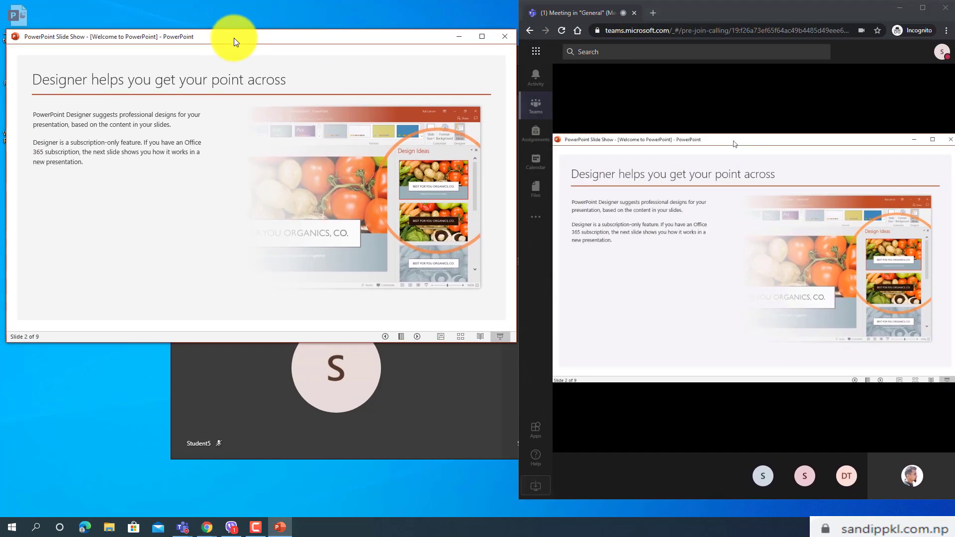
pyautogui.moveTo(319, 40)
pyautogui.mouseDown()
pyautogui.moveTo(309, 41)
pyautogui.moveTo(314, 34)
pyautogui.mouseUp()
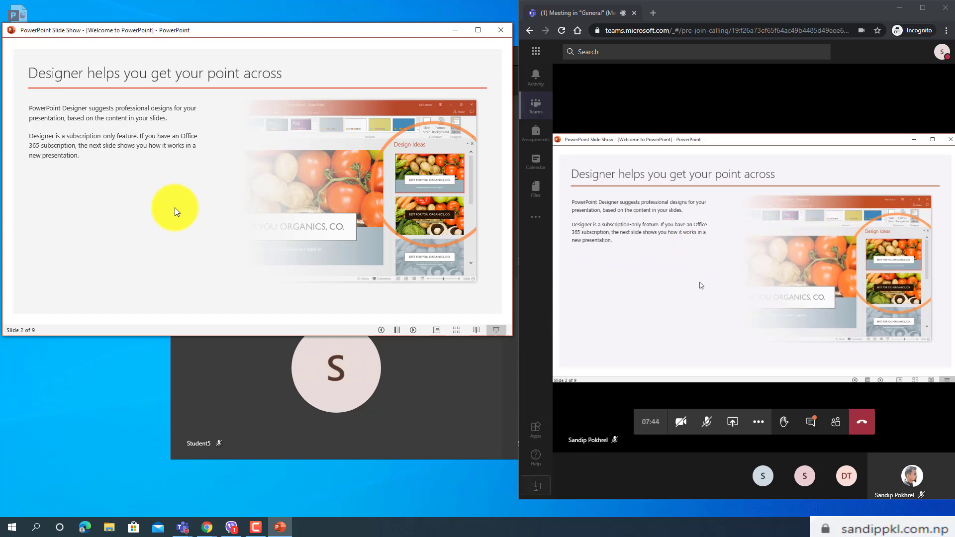
# Advance the windowed slide show from slide 2 to its end, step back to slide 8, and go forward to slide 9.
pyautogui.click(411, 329)
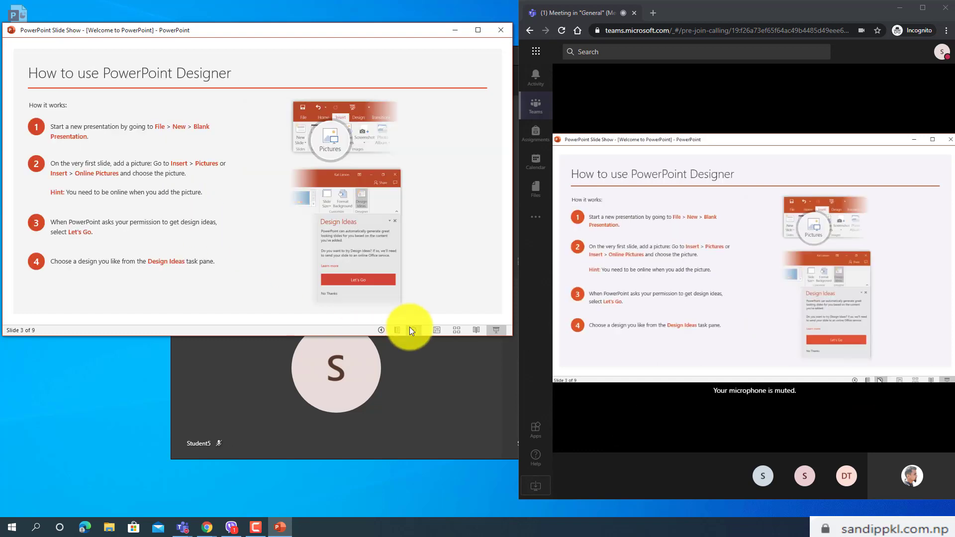
pyautogui.click(410, 326)
pyautogui.click(410, 327)
pyautogui.click(410, 327)
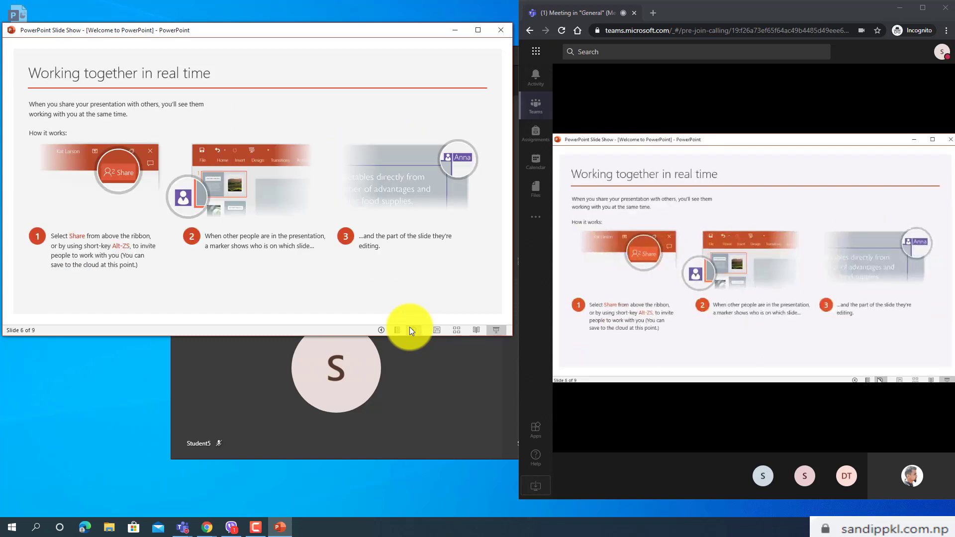
pyautogui.click(410, 327)
pyautogui.click(410, 327)
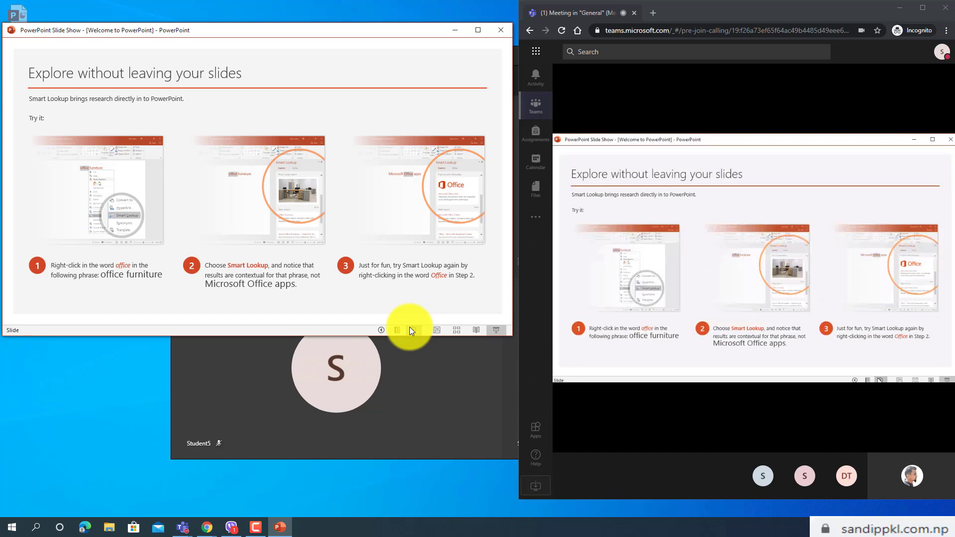
pyautogui.click(409, 327)
pyautogui.click(410, 327)
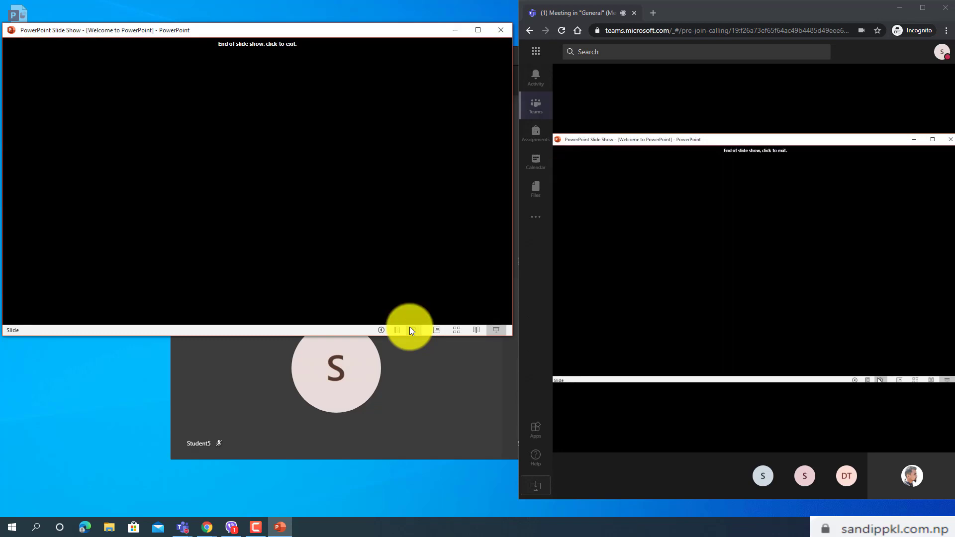
pyautogui.click(382, 328)
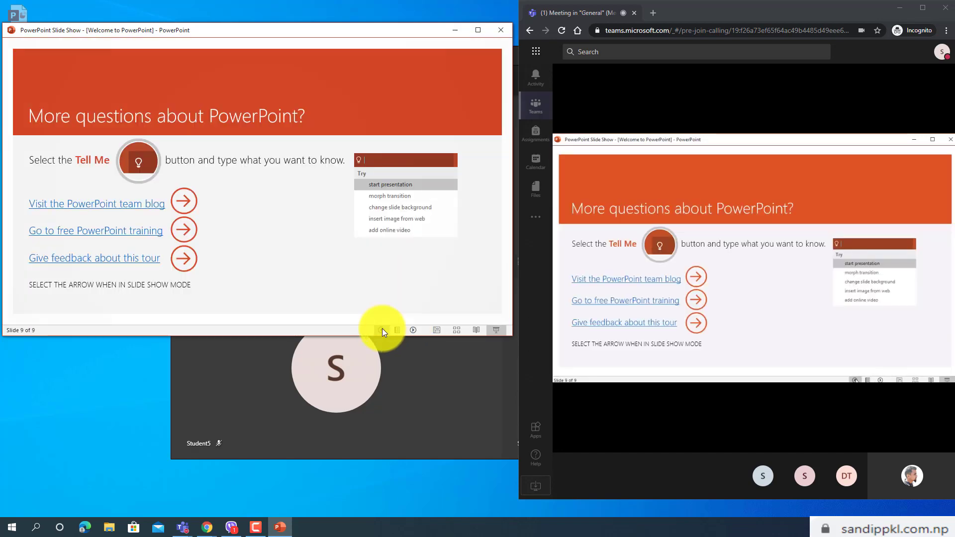
pyautogui.click(382, 328)
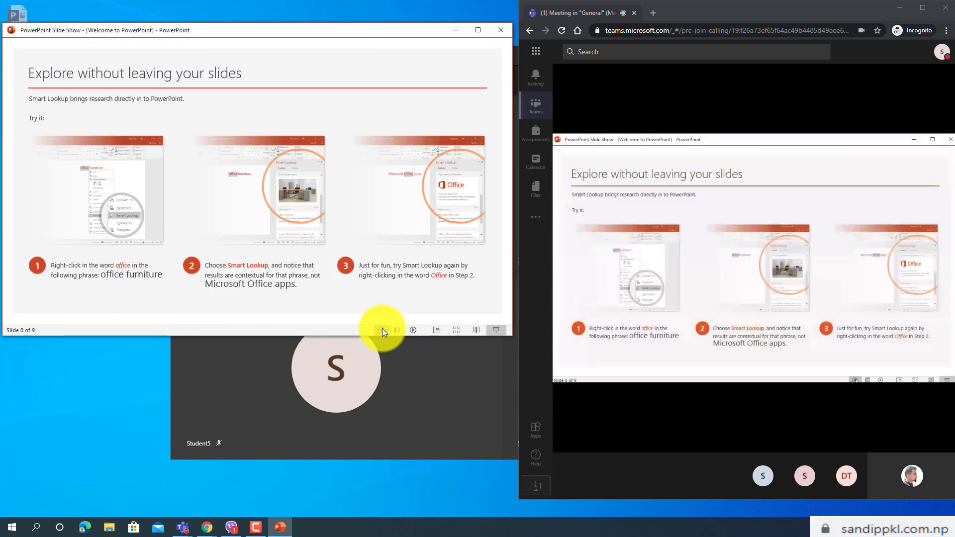
pyautogui.click(413, 329)
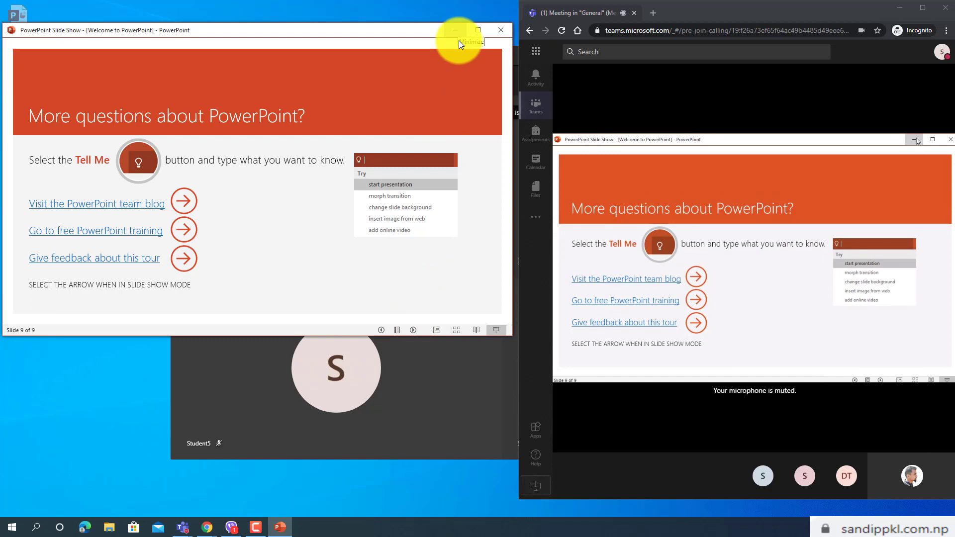
# Close the slide show, saving the changes to Welcome to PowerPoint.pptx, and bring the Teams meeting window in front of Chrome.
pyautogui.click(503, 31)
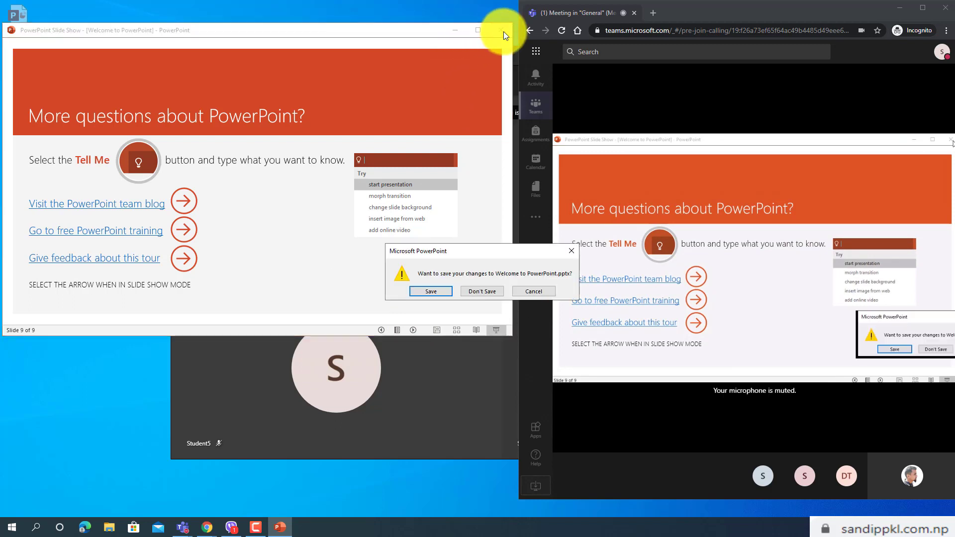
pyautogui.click(440, 296)
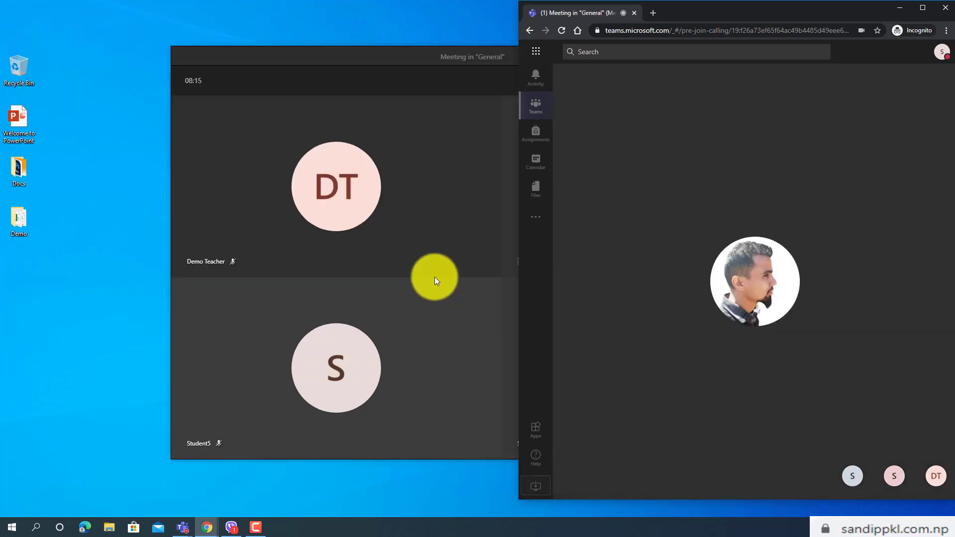
pyautogui.click(356, 57)
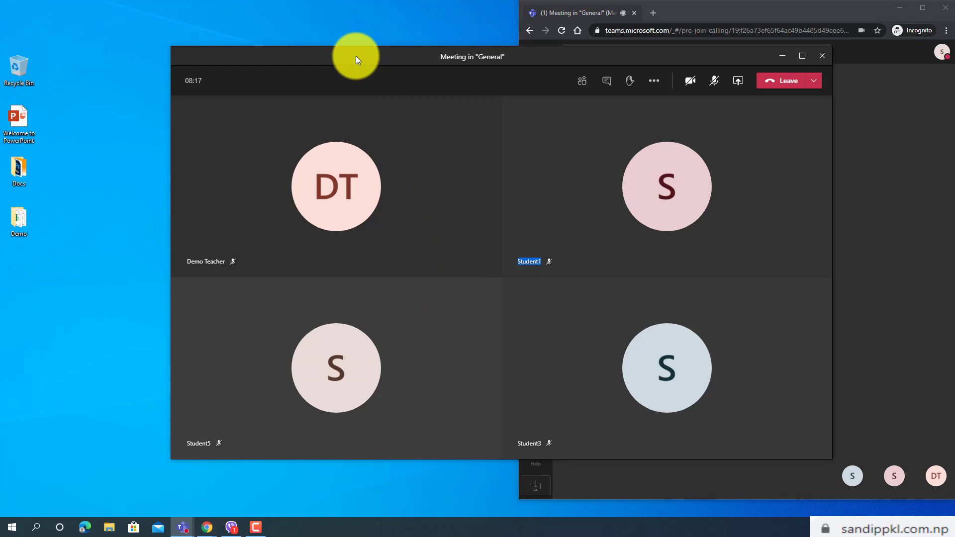
pyautogui.moveTo(356, 55); pyautogui.dragTo(256, 24)
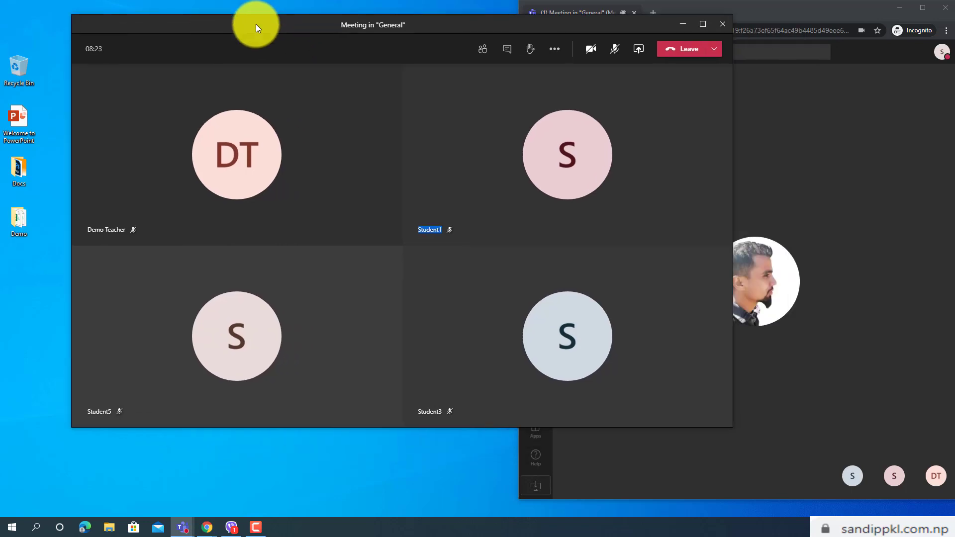
# Open a private chat with Demo Teacher from the participant's contact card and send the message "Hello".
pyautogui.click(257, 158)
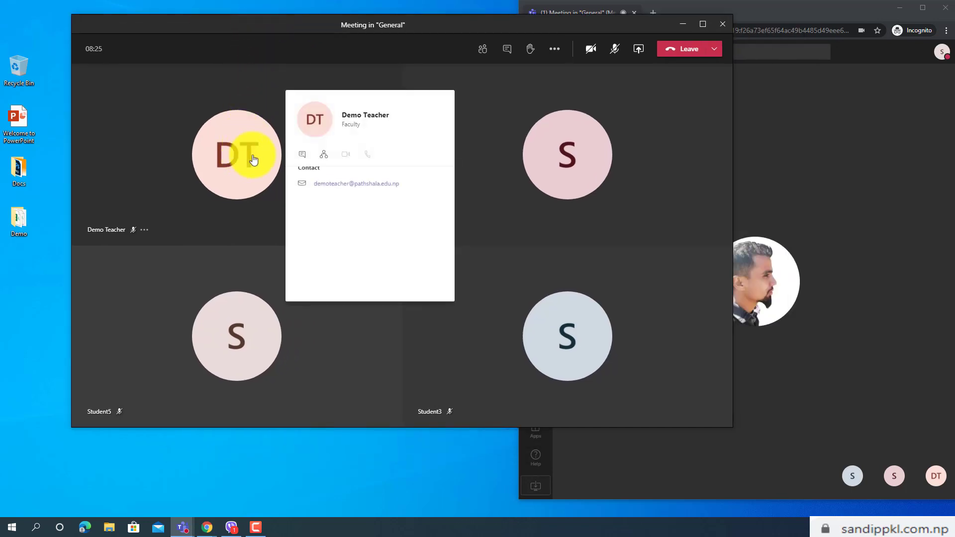
pyautogui.click(301, 154)
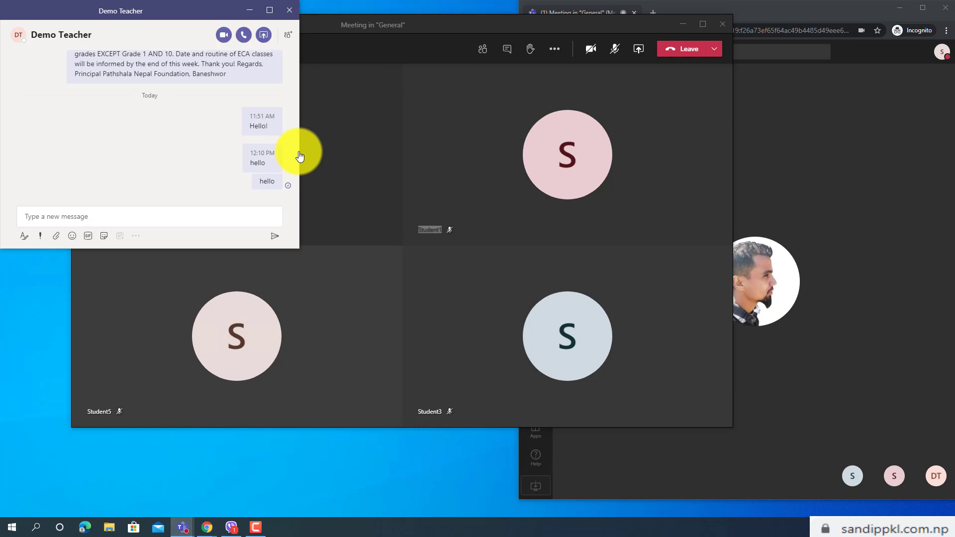
pyautogui.write('Hello')
pyautogui.press('Return')
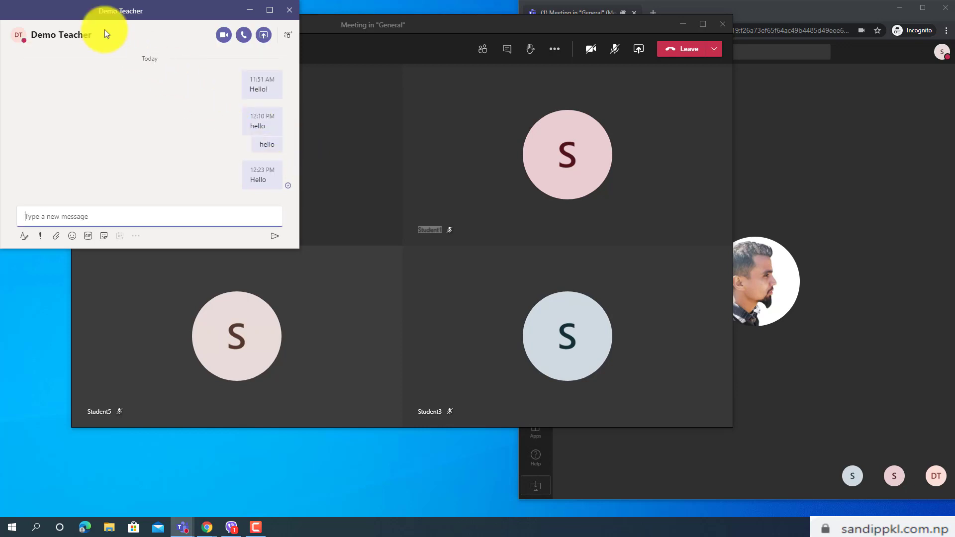
# Arrange the Demo Teacher chat window beside the Teams meeting window, narrowing the meeting window so the two do not overlap.
pyautogui.moveTo(72, 12); pyautogui.dragTo(327, 81)
pyautogui.moveTo(458, 89); pyautogui.dragTo(784, 16)
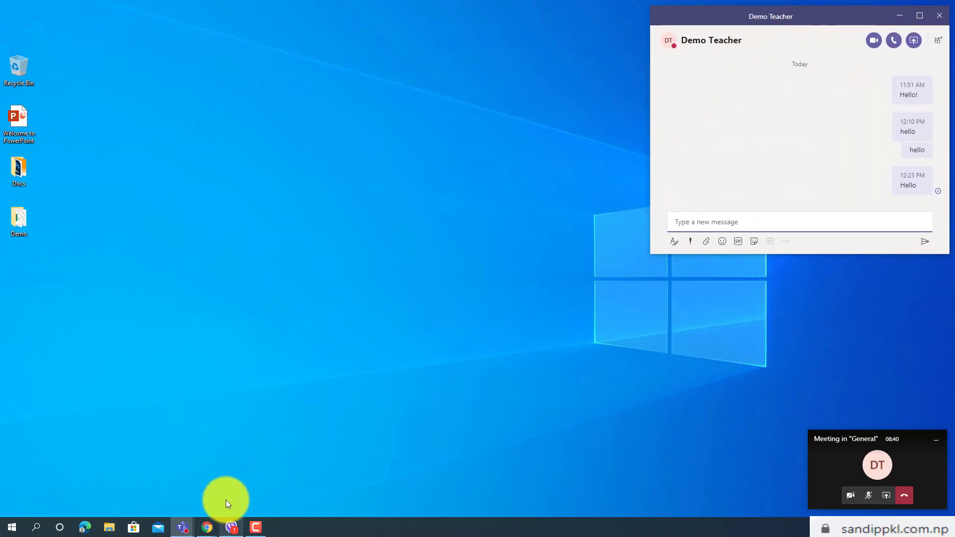
pyautogui.moveTo(201, 524)
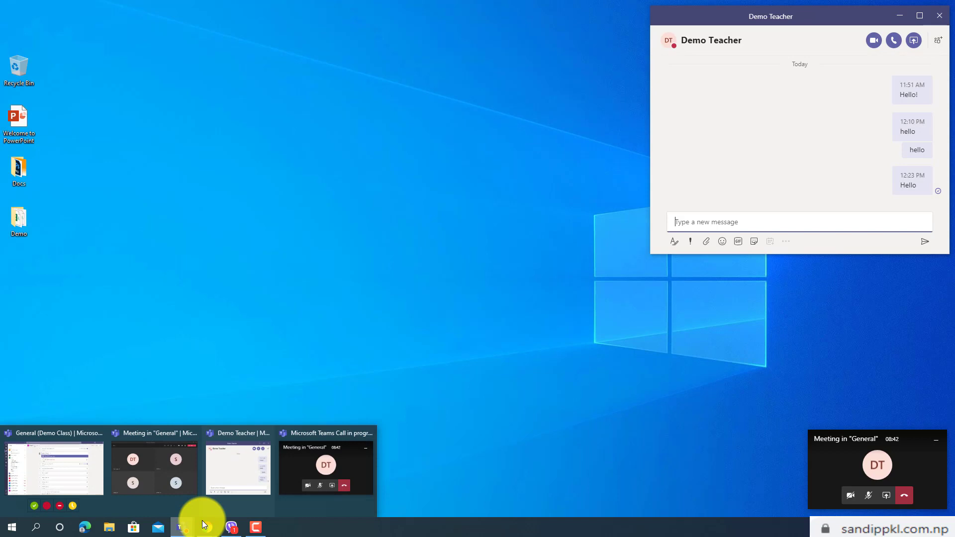
pyautogui.click(300, 462)
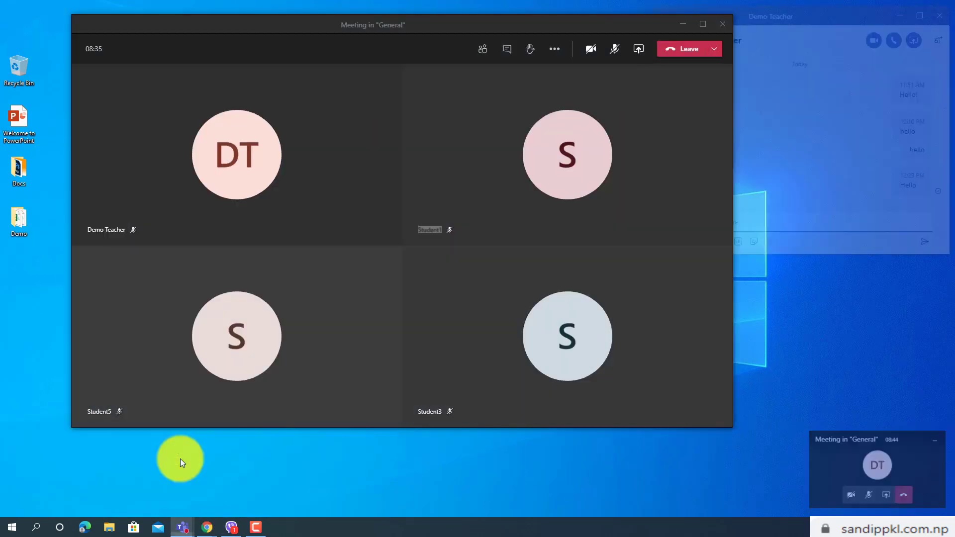
pyautogui.moveTo(518, 31); pyautogui.dragTo(457, 20)
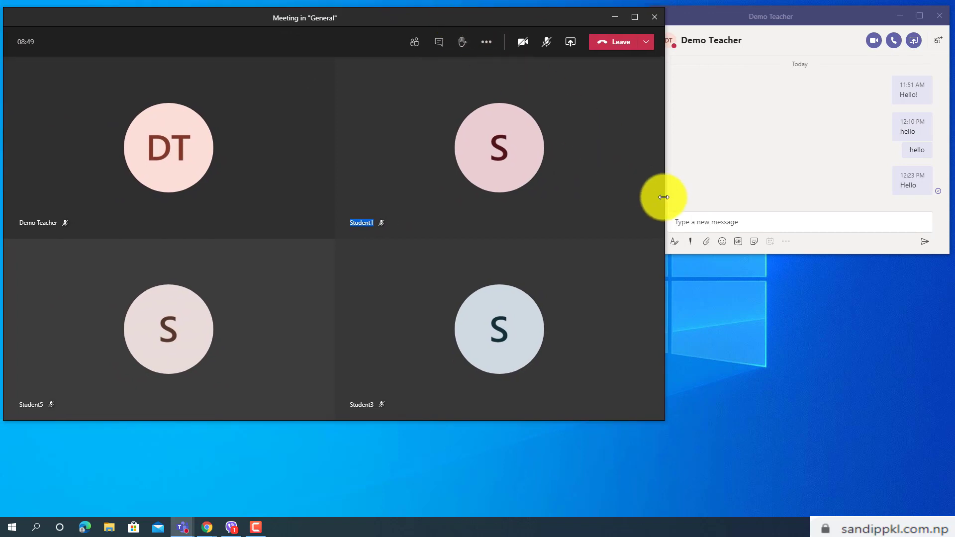
pyautogui.moveTo(664, 192); pyautogui.dragTo(632, 193)
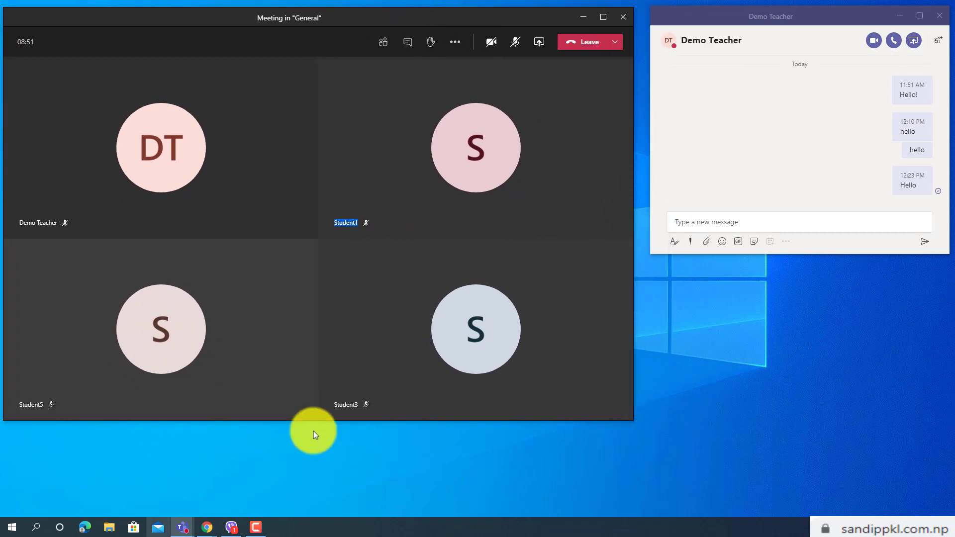
# Switch to the main Teams window and review the Demo Class General channel's posts back to the first ones.
pyautogui.moveTo(183, 528)
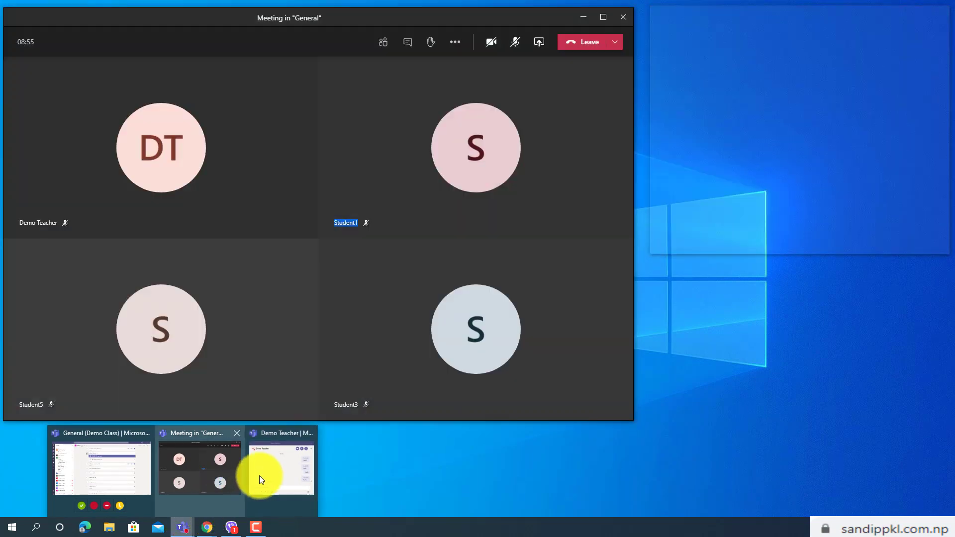
pyautogui.moveTo(258, 475)
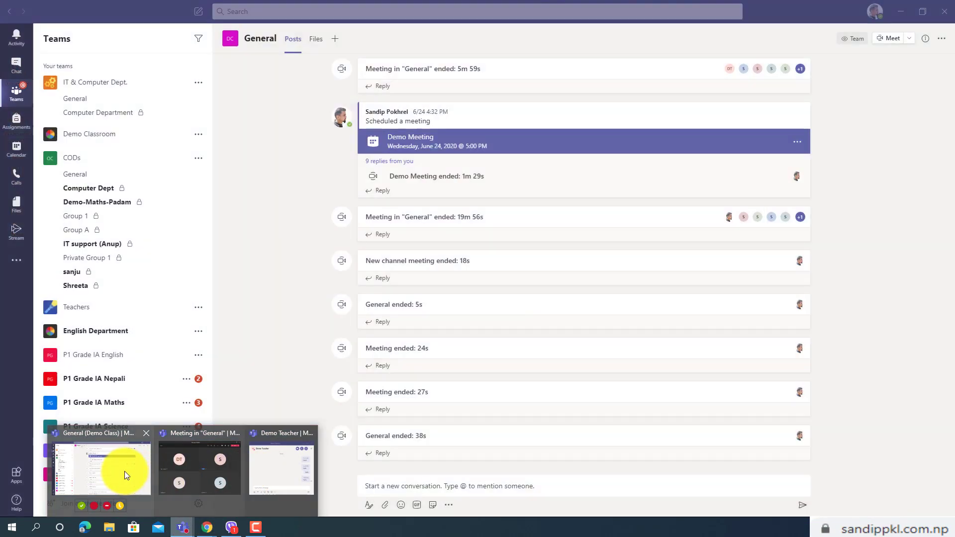
pyautogui.click(124, 471)
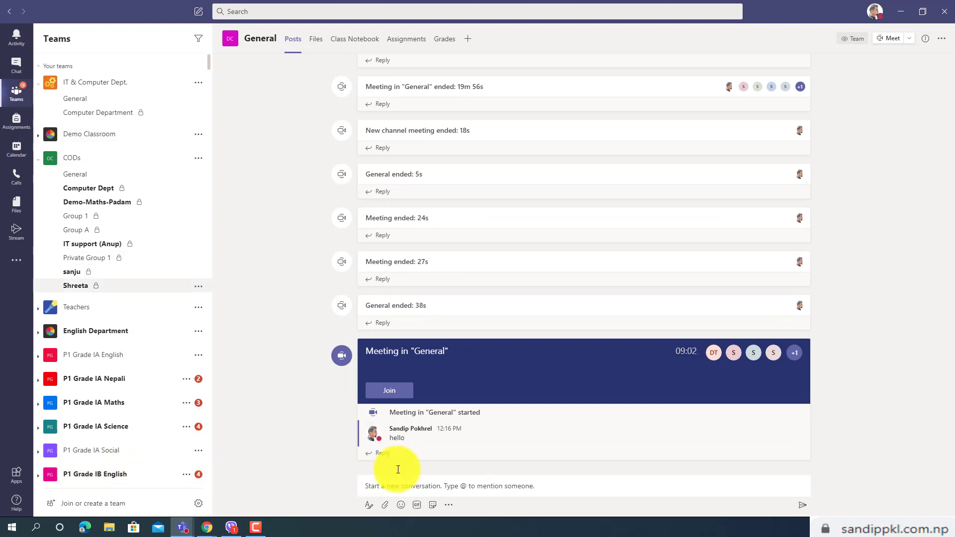
pyautogui.moveTo(950, 353); pyautogui.dragTo(953, 81)
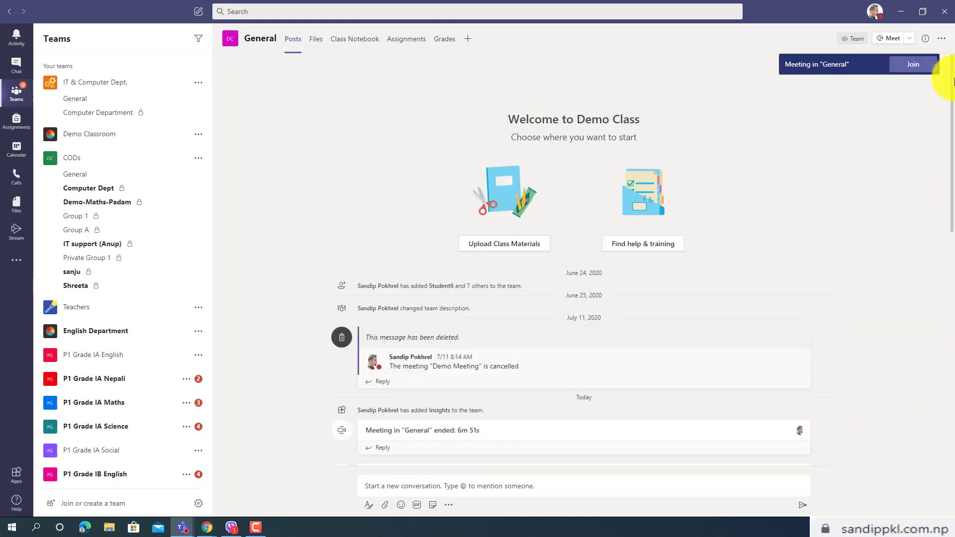
# Examine the details of the scheduled Demo Meeting posted in the General channel.
pyautogui.moveTo(953, 227); pyautogui.dragTo(954, 302)
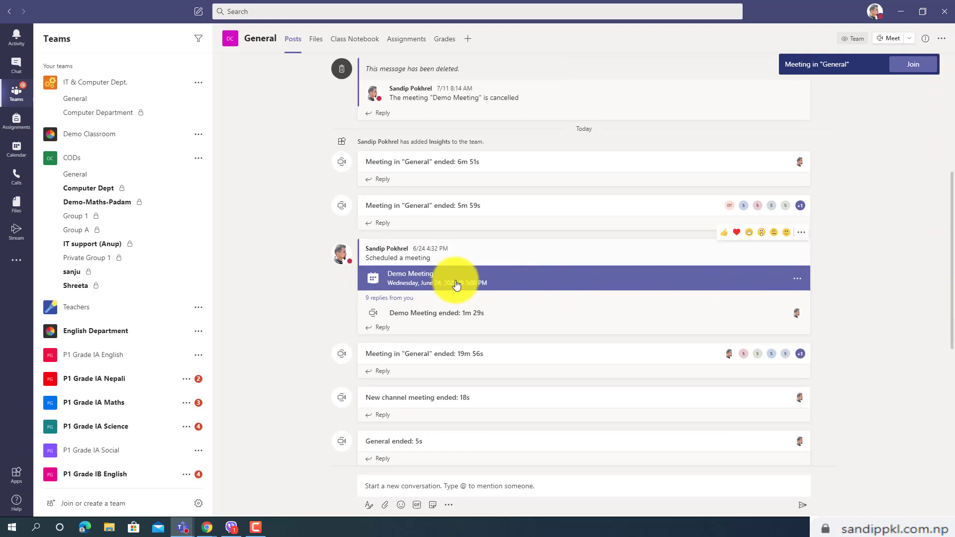
pyautogui.click(456, 285)
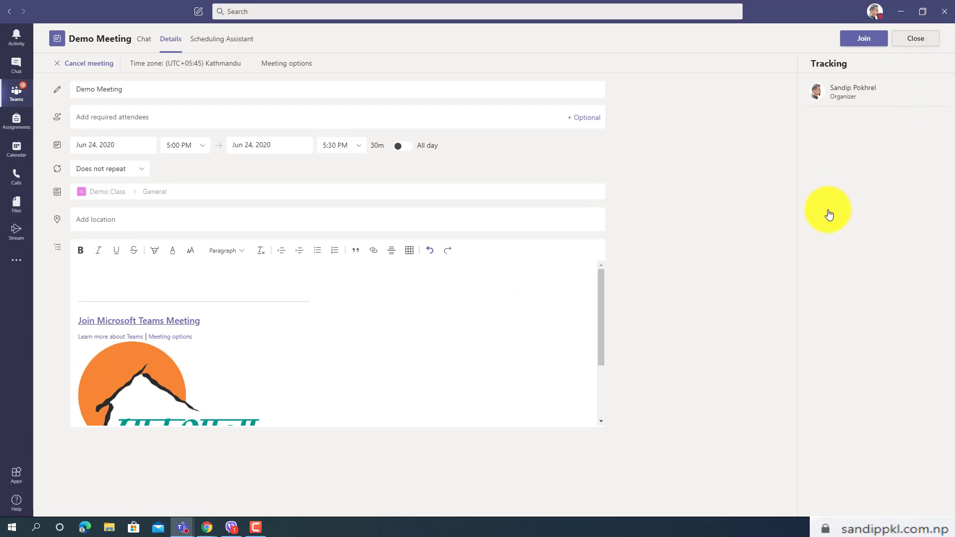
pyautogui.press('Escape')
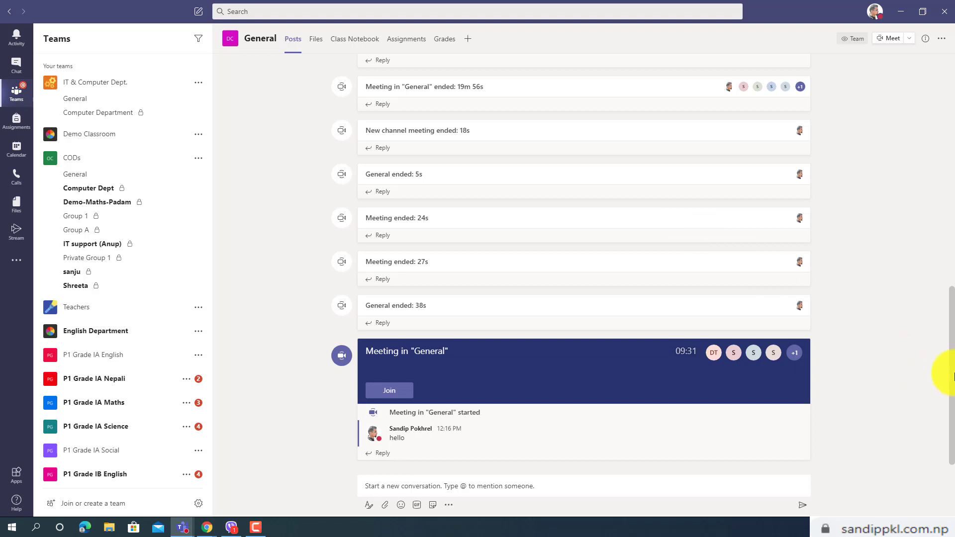
# Open the scheduled Demo Meeting from the General channel posts and join it with the microphone off.
pyautogui.scroll(1, 940, 374)
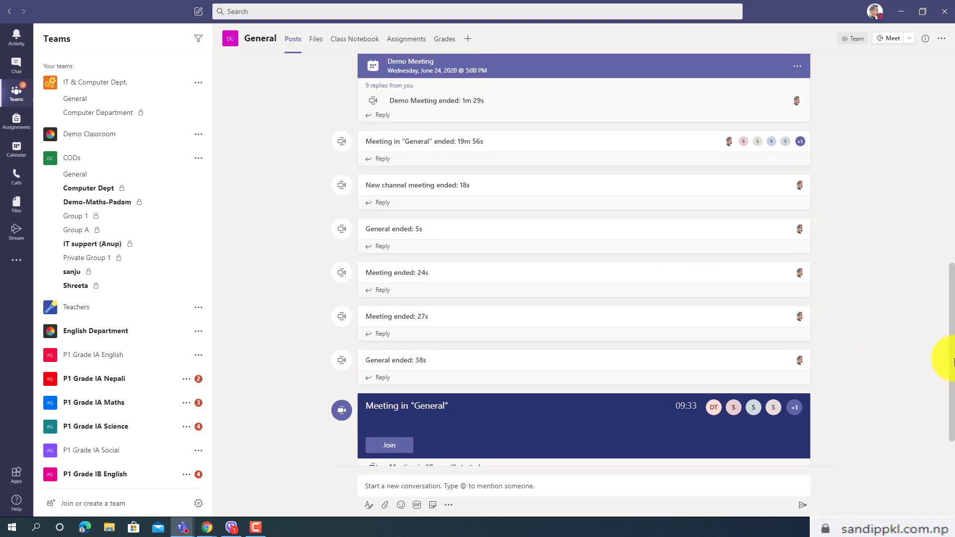
pyautogui.scroll(1, 951, 365)
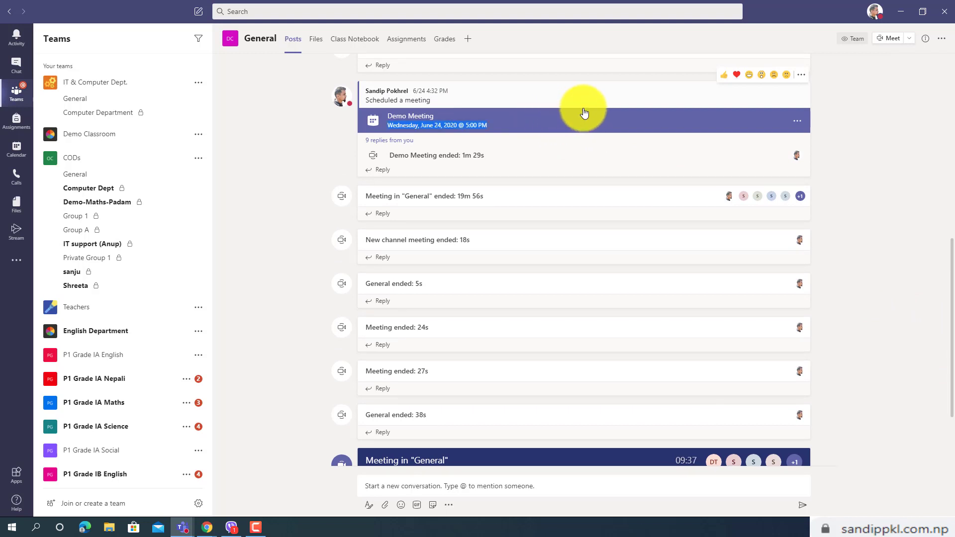
pyautogui.click(605, 119)
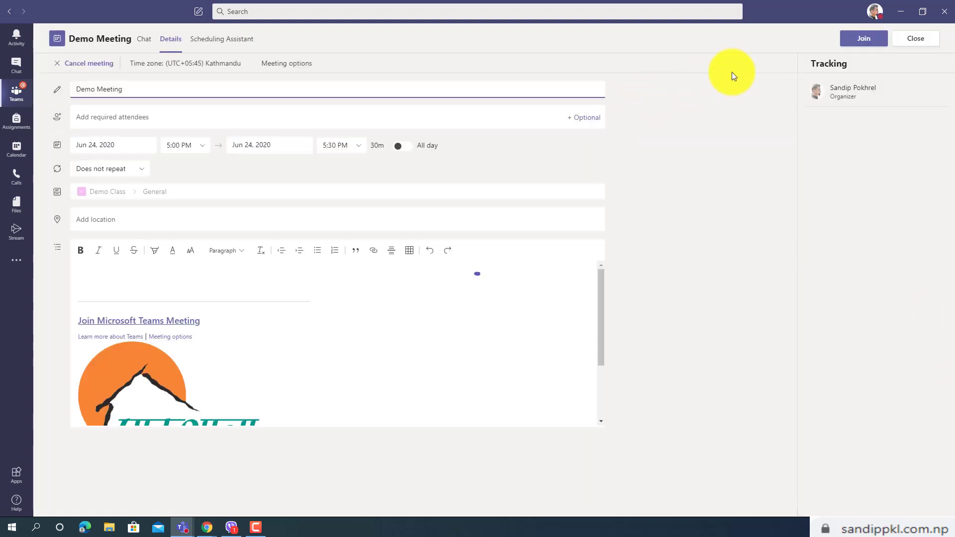
pyautogui.click(863, 37)
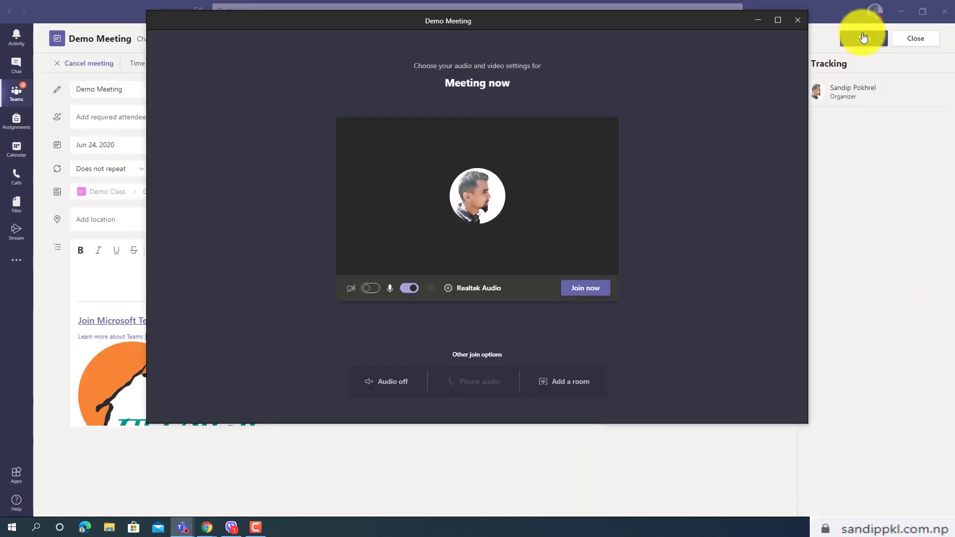
pyautogui.click(409, 288)
pyautogui.click(582, 289)
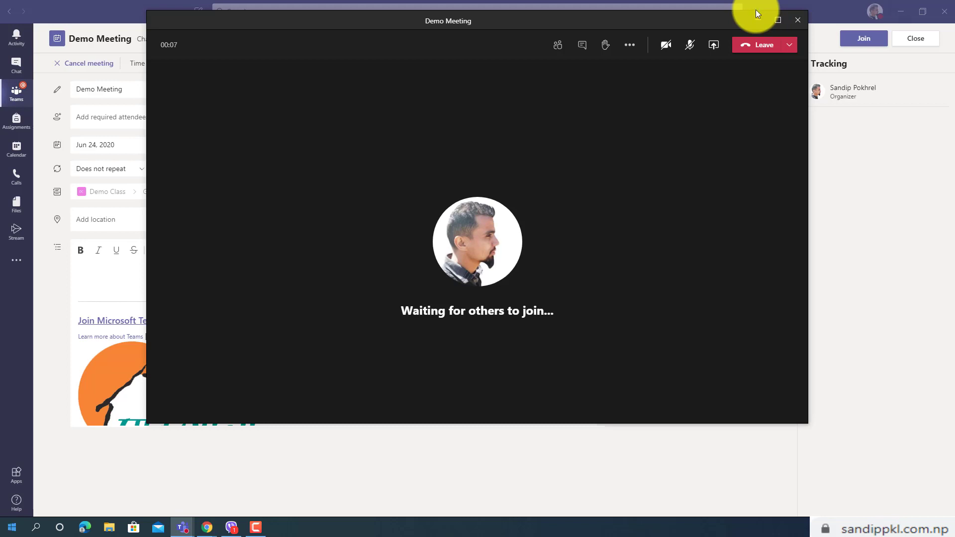
# Bring the Meeting in "General" window to the front and spread it and the Demo Meeting window apart so both can be seen.
pyautogui.moveTo(176, 531)
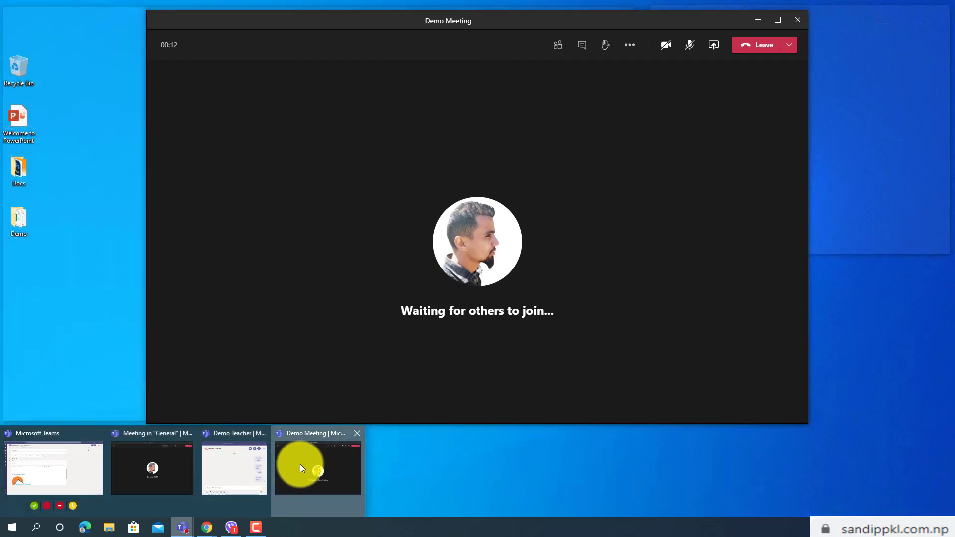
pyautogui.click(300, 464)
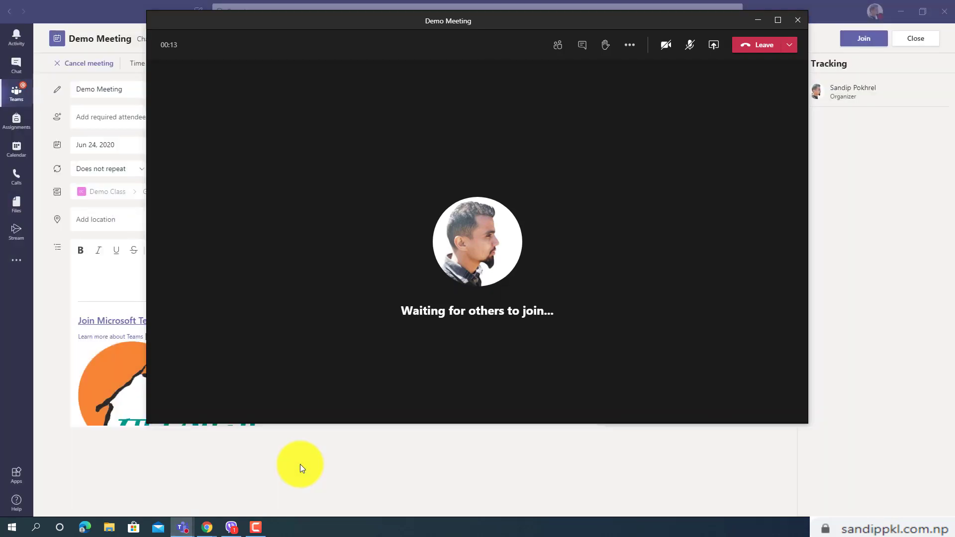
pyautogui.moveTo(182, 527)
pyautogui.click(154, 475)
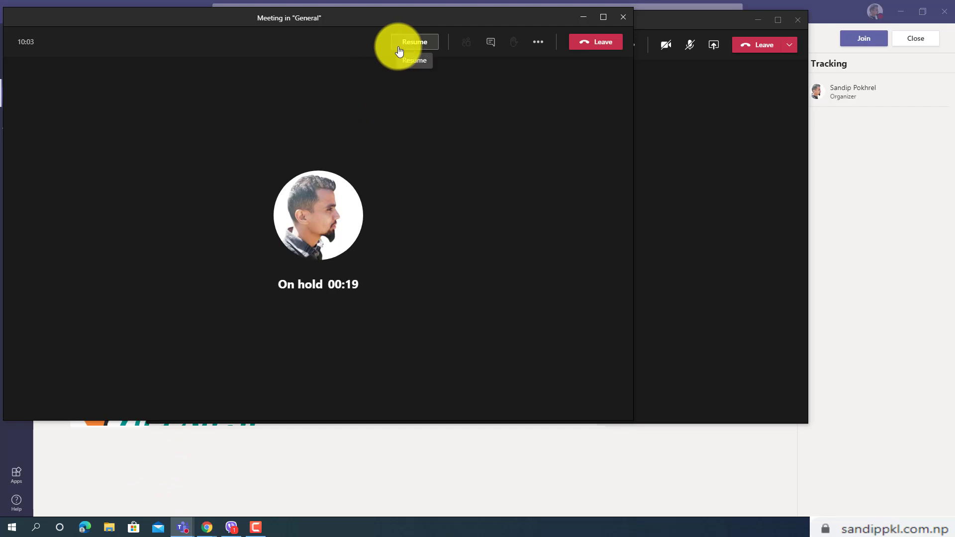
pyautogui.moveTo(387, 20); pyautogui.dragTo(608, 103)
pyautogui.moveTo(536, 15); pyautogui.dragTo(400, 20)
pyautogui.moveTo(742, 109); pyautogui.dragTo(778, 99)
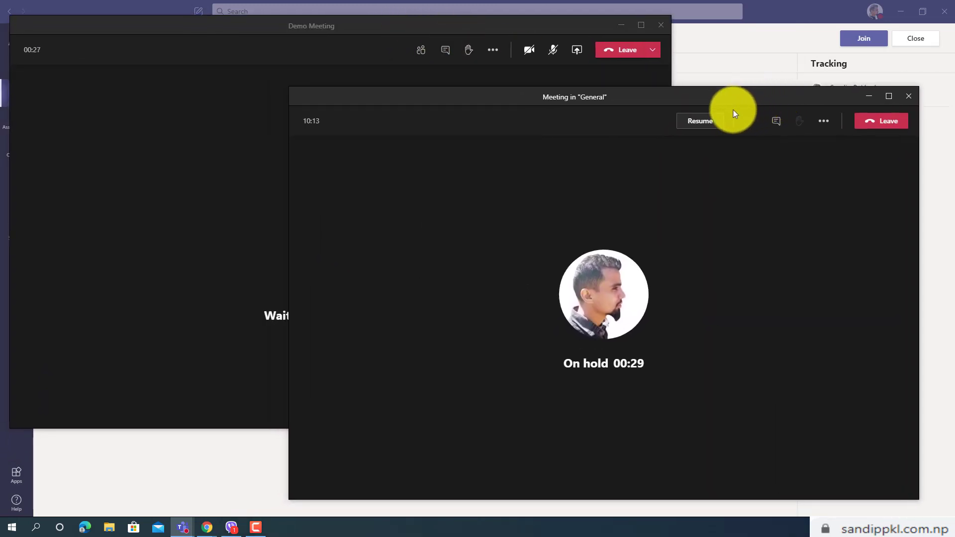
# Resume the Meeting in "General" call and stagger the two meeting windows with the General meeting in front.
pyautogui.click(700, 122)
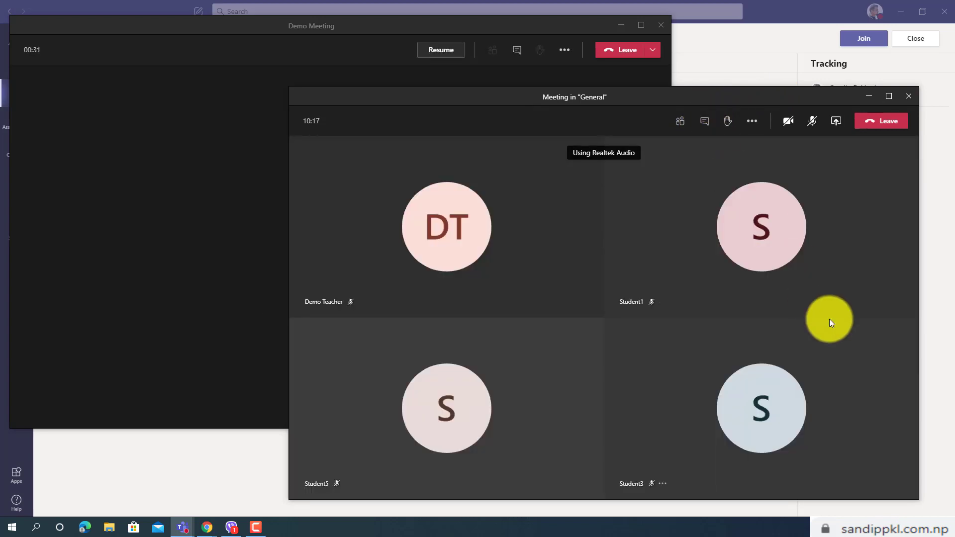
pyautogui.click(425, 54)
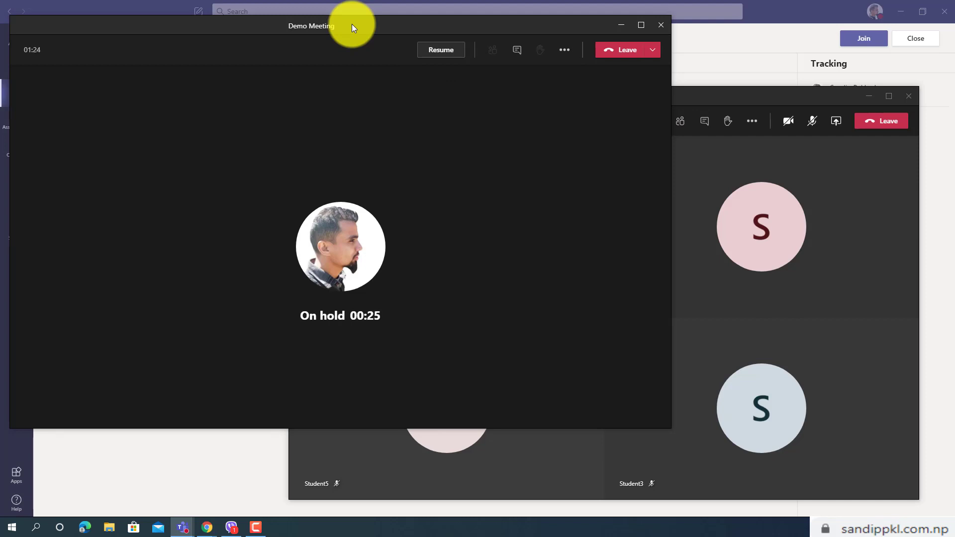
pyautogui.moveTo(351, 25); pyautogui.dragTo(444, 52)
pyautogui.moveTo(789, 94)
pyautogui.mouseDown()
pyautogui.moveTo(795, 79)
pyautogui.moveTo(796, 89)
pyautogui.mouseUp()
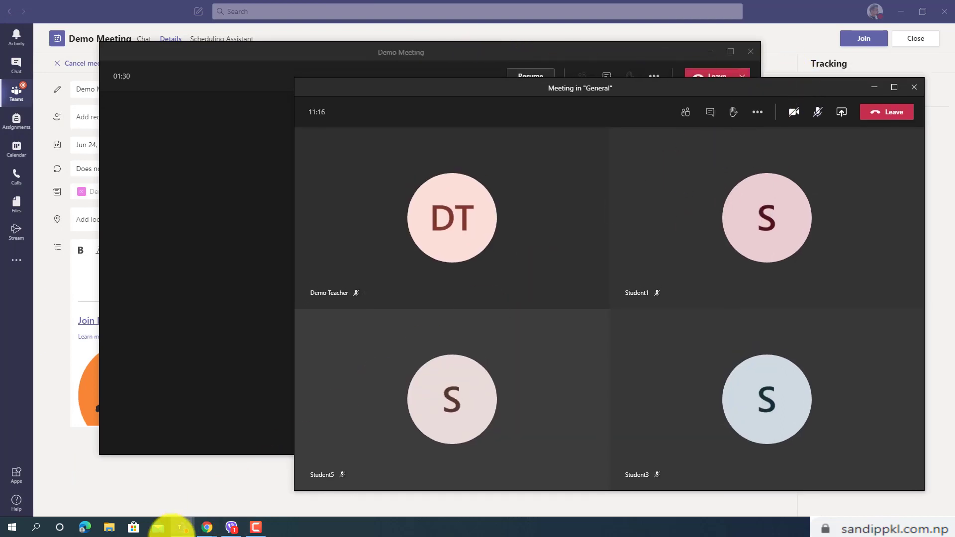
# Bring up the Demo Teacher chat window and place it over the lower-left area of the two meeting windows.
pyautogui.moveTo(174, 527)
pyautogui.click(235, 470)
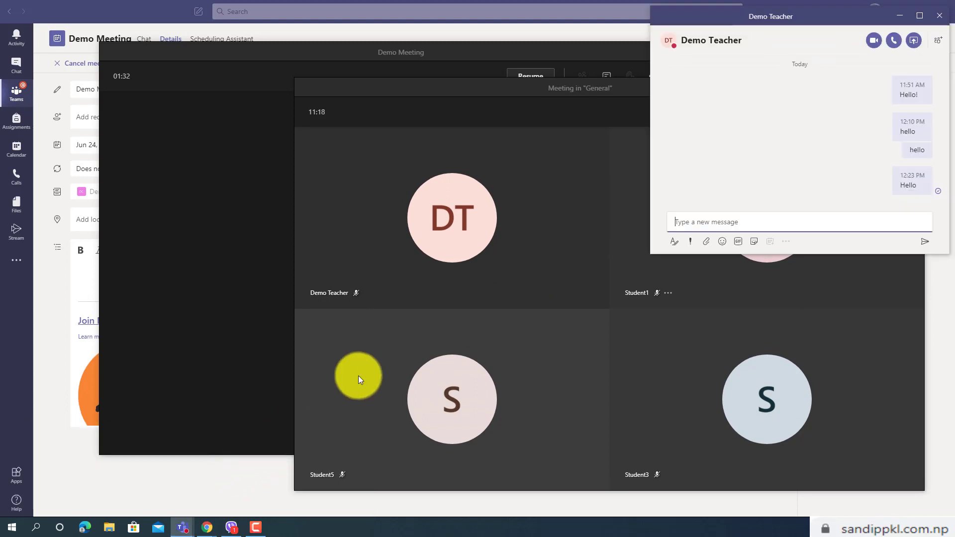
pyautogui.moveTo(814, 27); pyautogui.dragTo(297, 184)
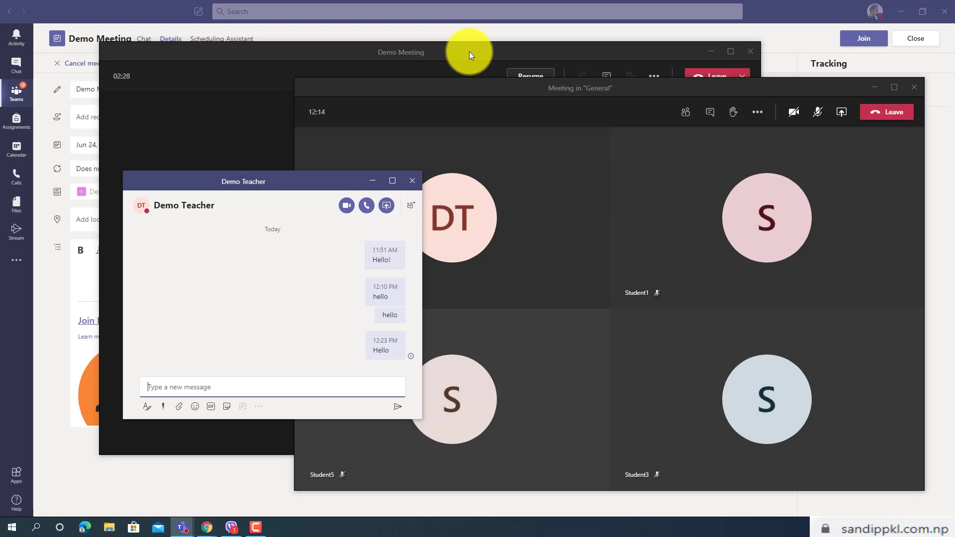
# Alternate between the Demo Meeting and Meeting in "General" windows to compare them.
pyautogui.click(469, 51)
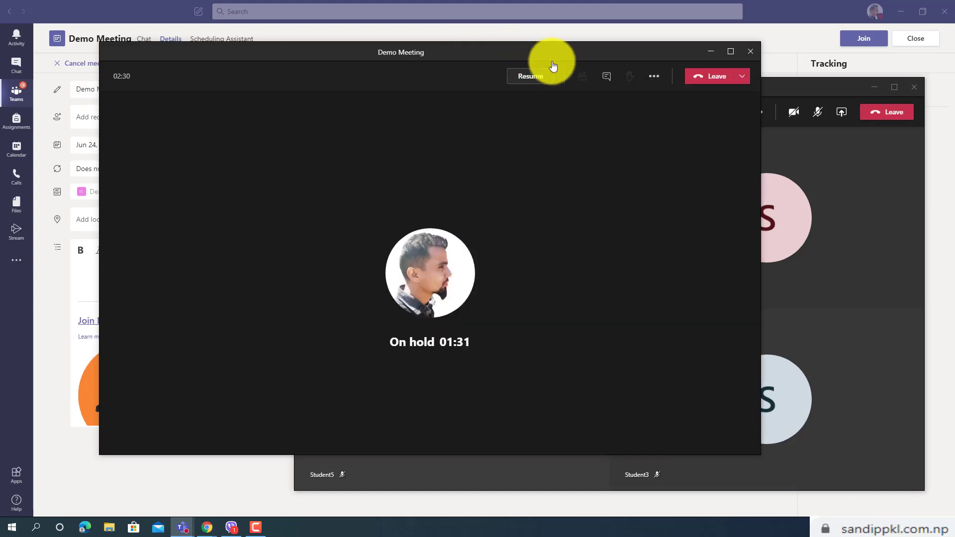
pyautogui.click(783, 89)
pyautogui.click(505, 50)
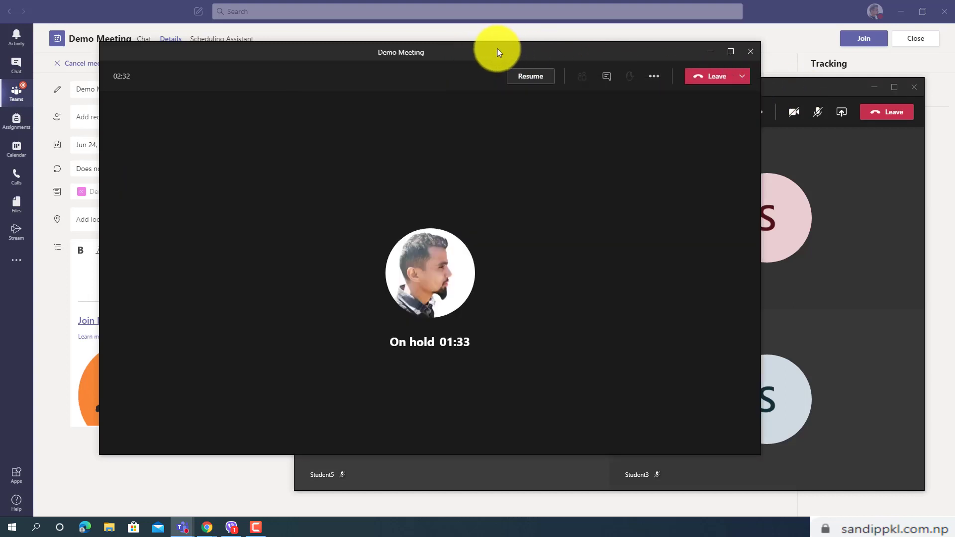
pyautogui.click(819, 90)
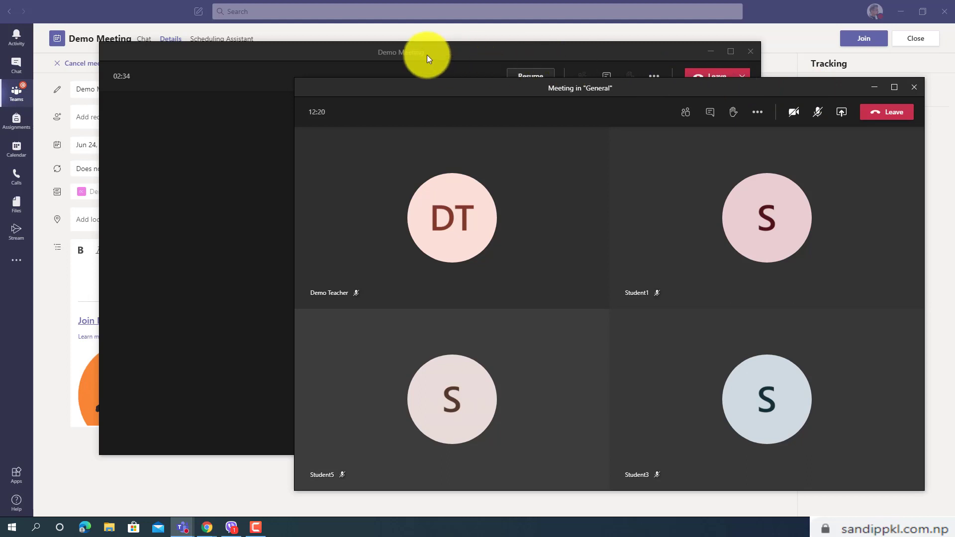
pyautogui.click(427, 55)
# Leave the Meeting in "General" and end the Demo Meeting.
pyautogui.doubleClick(805, 90)
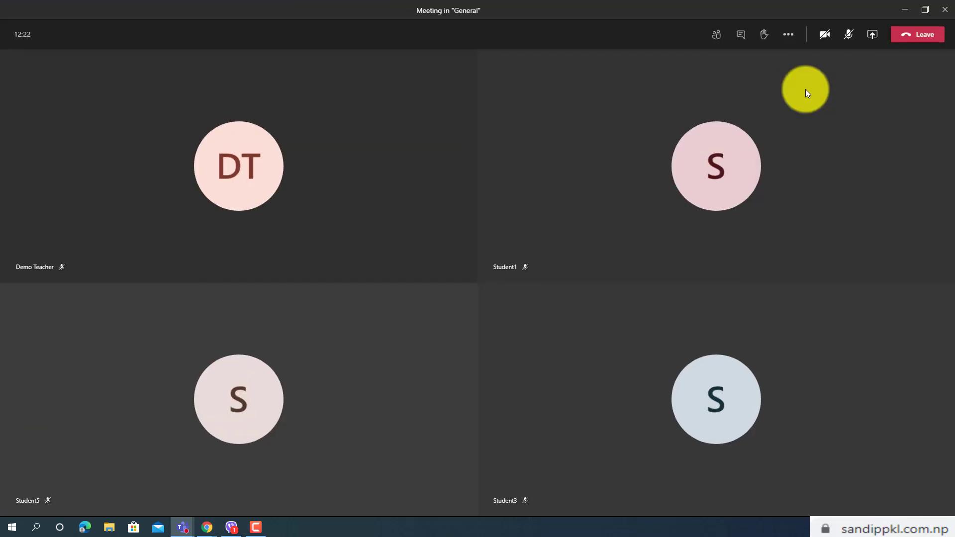
pyautogui.click(919, 39)
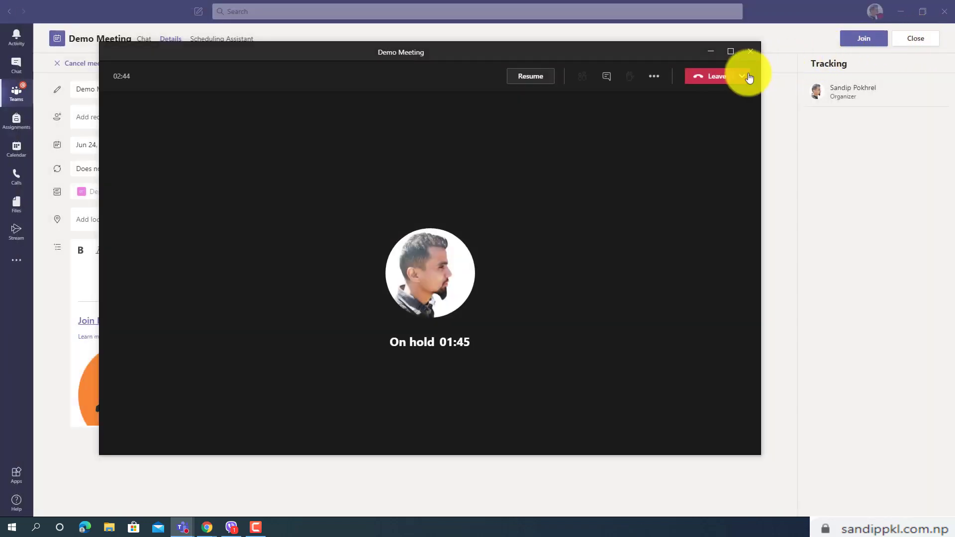
pyautogui.click(743, 77)
pyautogui.click(716, 124)
pyautogui.click(497, 271)
# Clear the Demo Teacher chat window out of the way and close the Demo Meeting's details page.
pyautogui.moveTo(371, 180); pyautogui.dragTo(449, 99)
pyautogui.click(913, 46)
pyautogui.click(900, 11)
pyautogui.click(559, 96)
pyautogui.rightClick(562, 98)
pyautogui.click(584, 132)
pyautogui.click(183, 528)
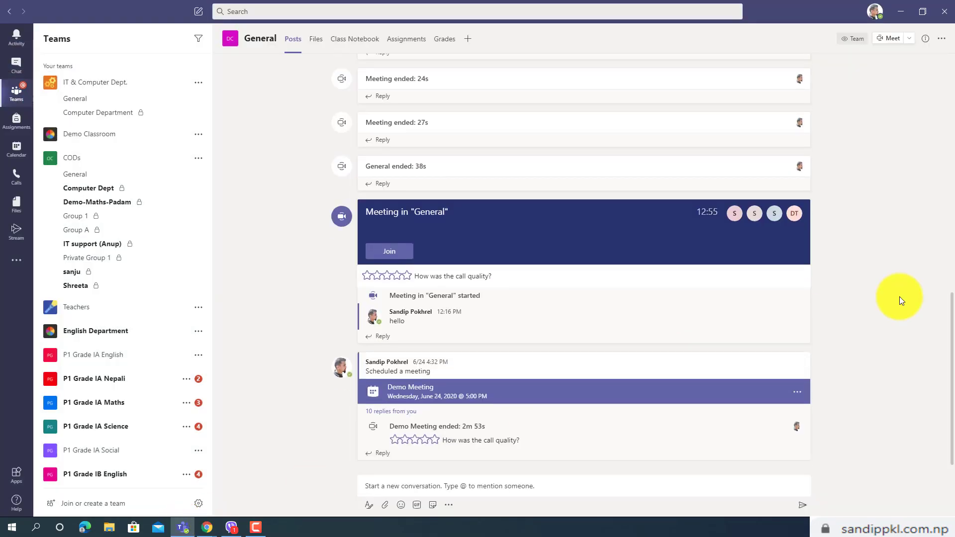